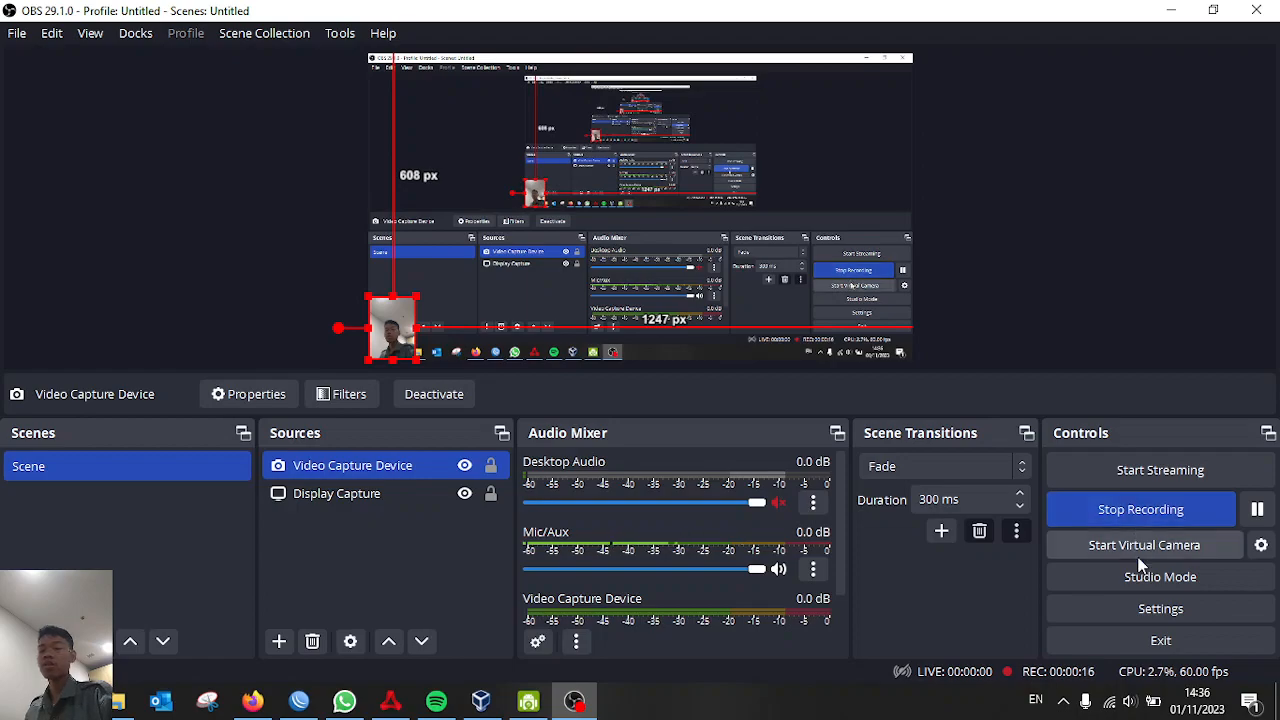
Start a new virtual machine named 'Linux Mint' with 4088 MB of memory
click(482, 702)
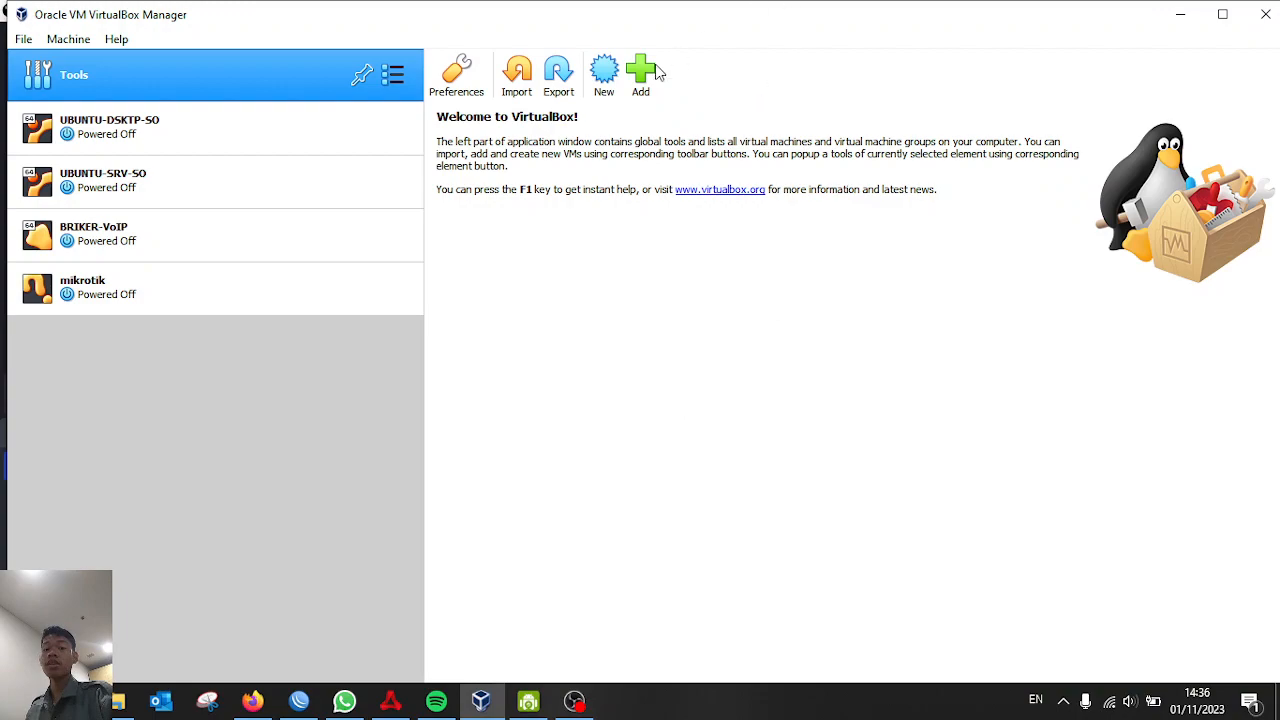
click(605, 87)
text(Linux Mint)
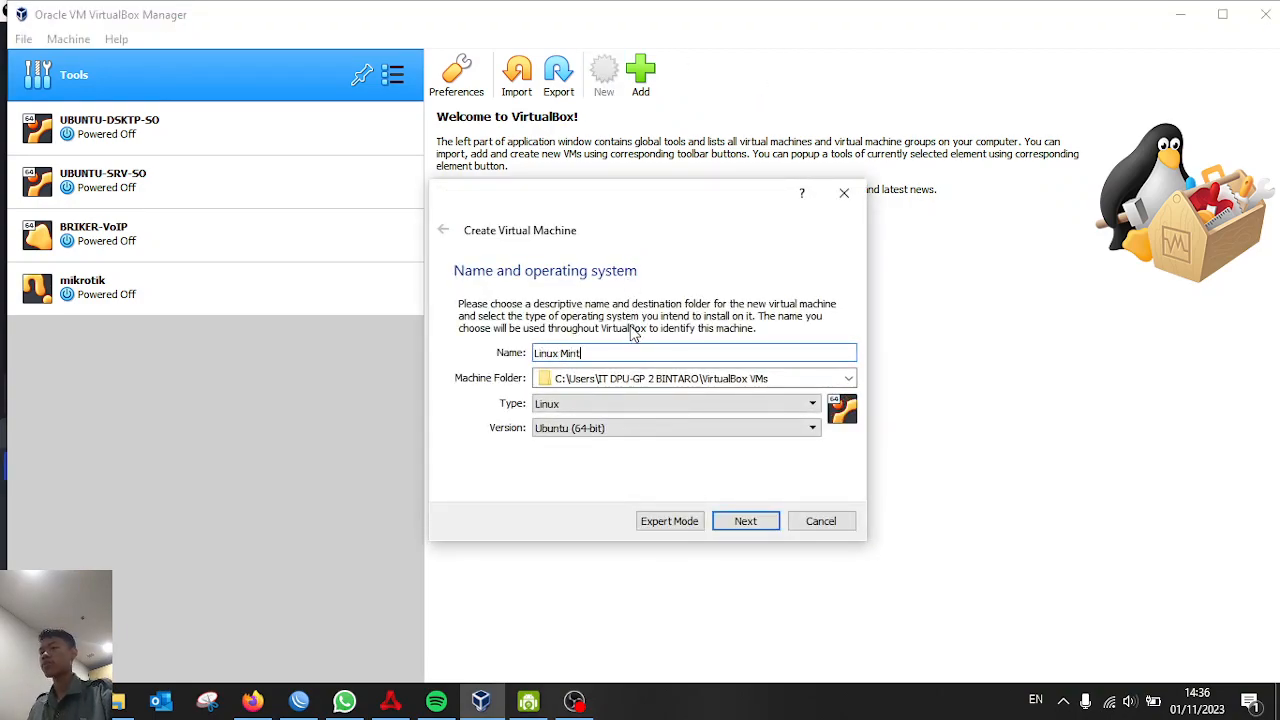
click(745, 521)
double_click(808, 366)
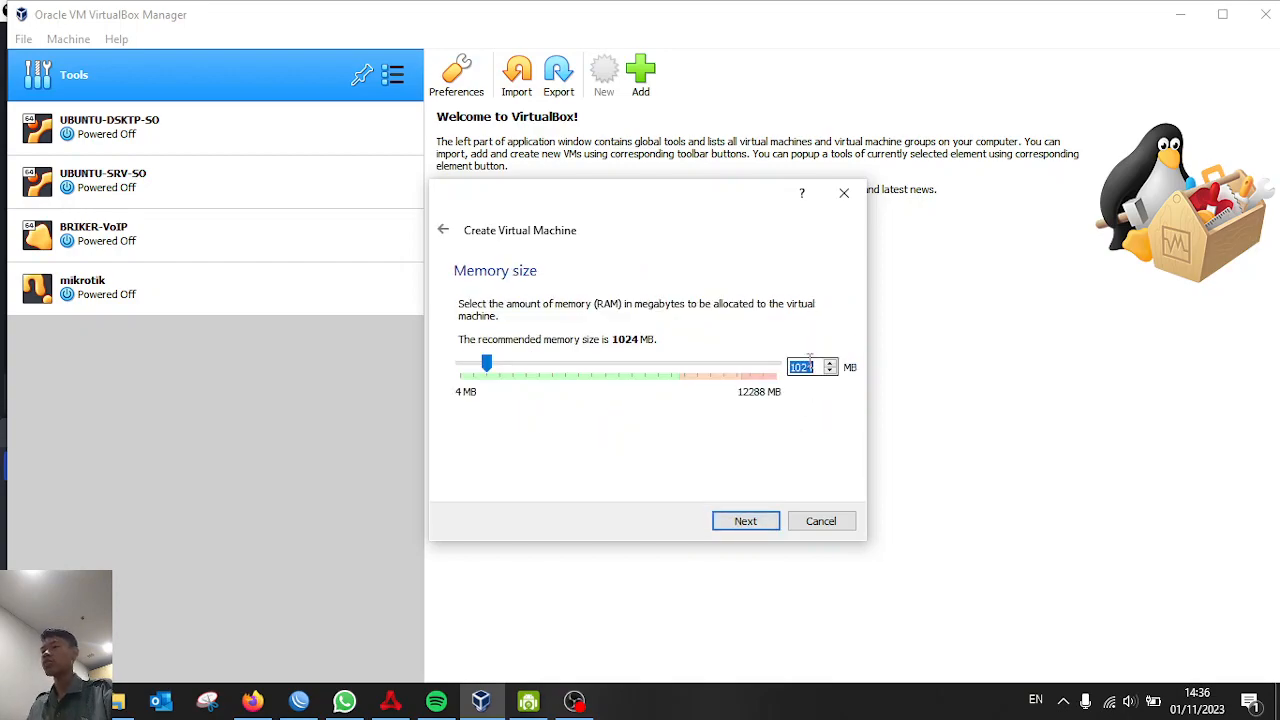
text(40)
text(88)
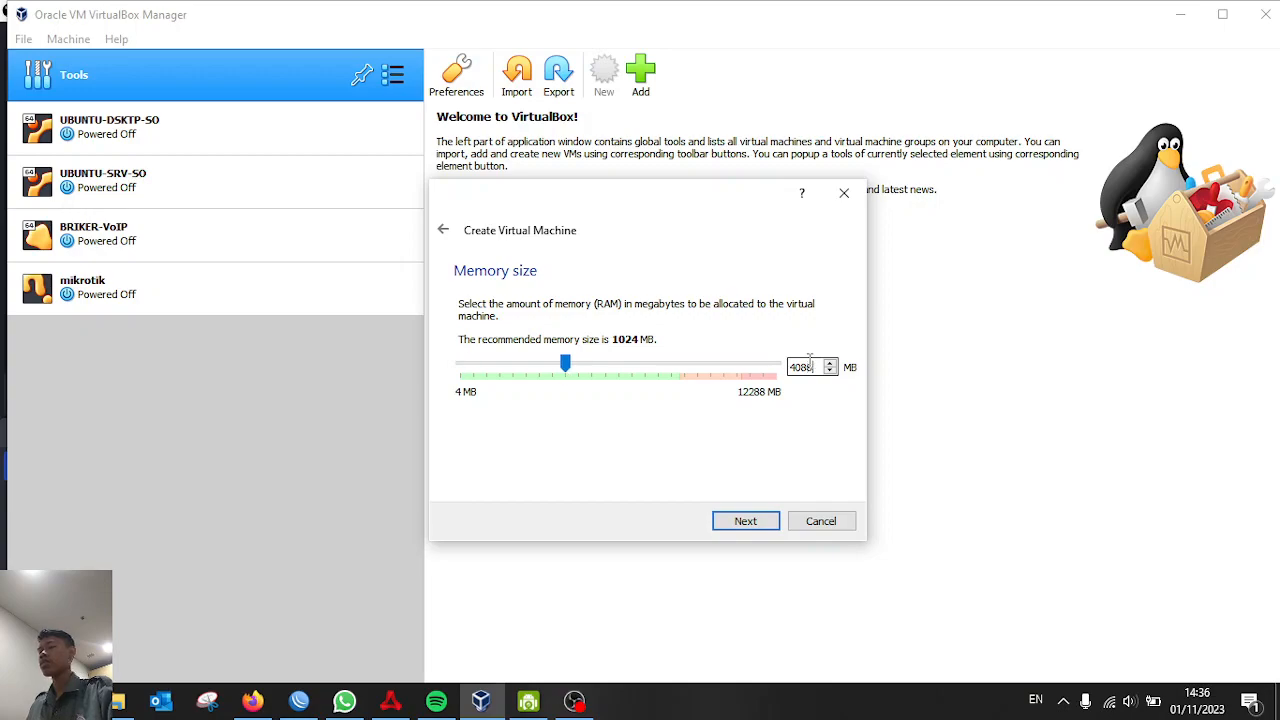
click(718, 521)
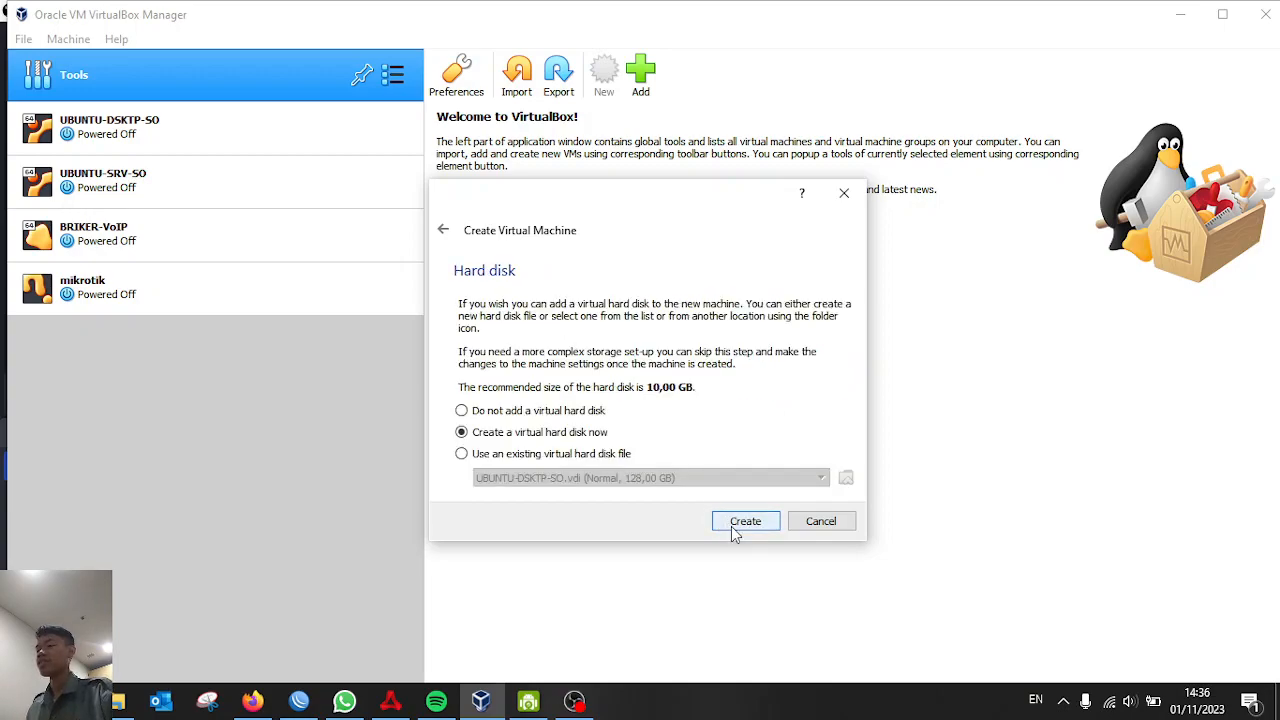
Give it a dynamically allocated 128 GB VDI virtual disk and finish creating the VM
click(745, 521)
click(727, 555)
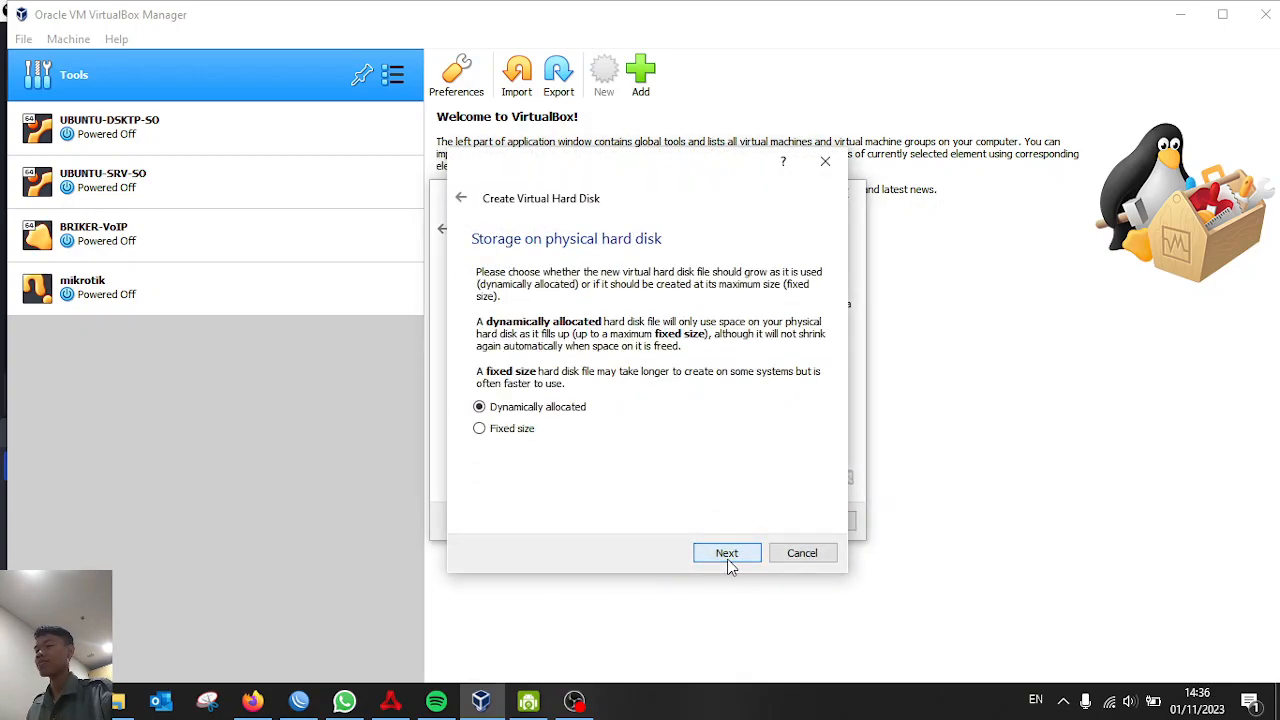
click(727, 555)
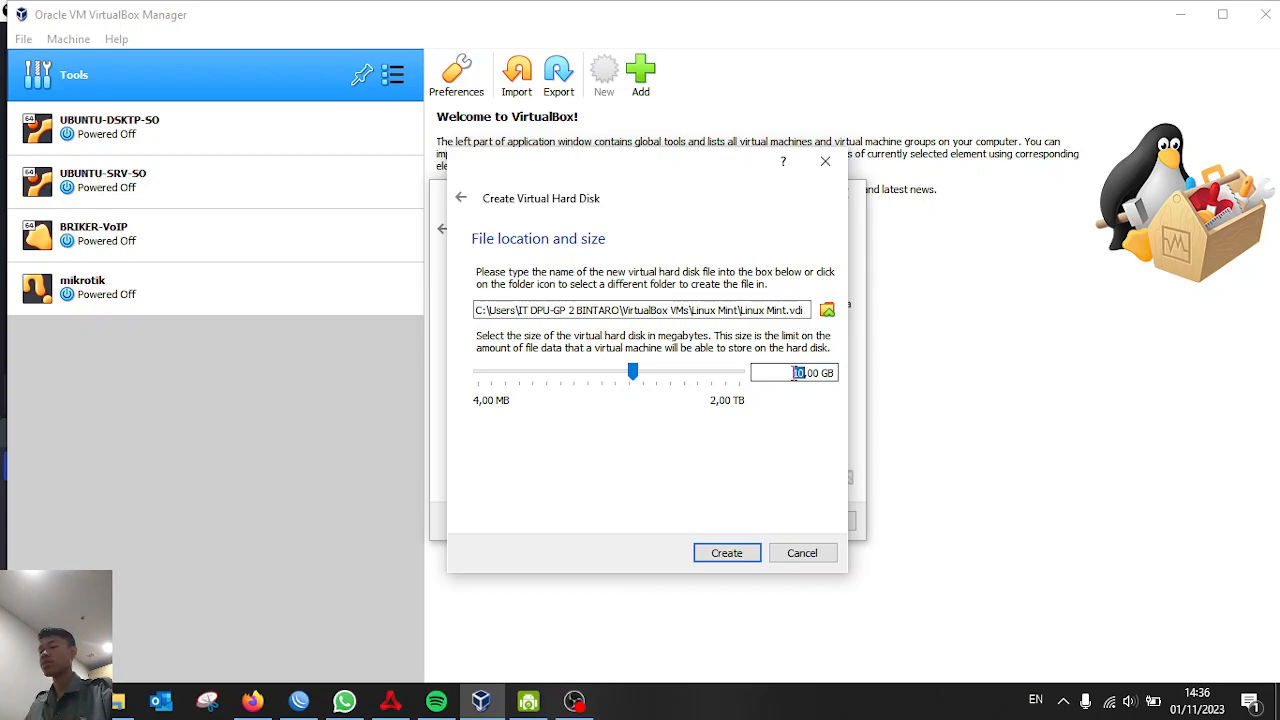
text(1)
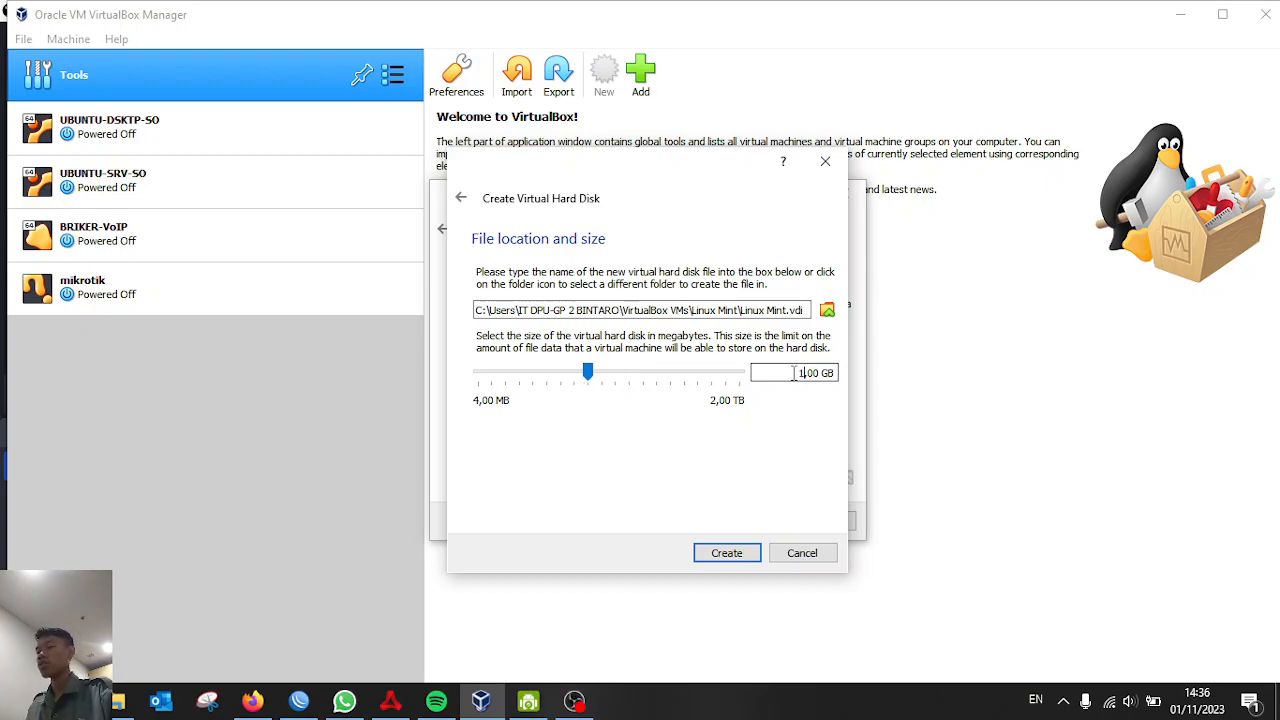
text(28)
click(727, 552)
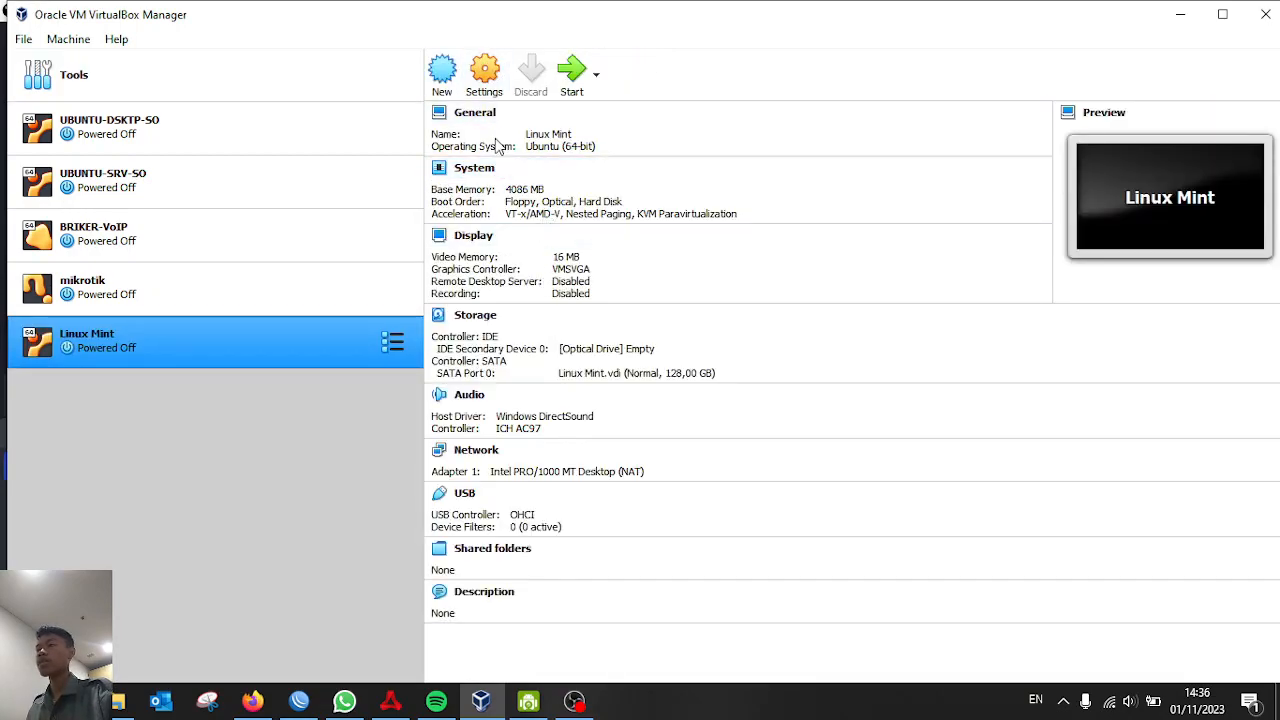
In the Linux Mint VM's Storage settings, choose a disk file for the empty optical drive
click(566, 708)
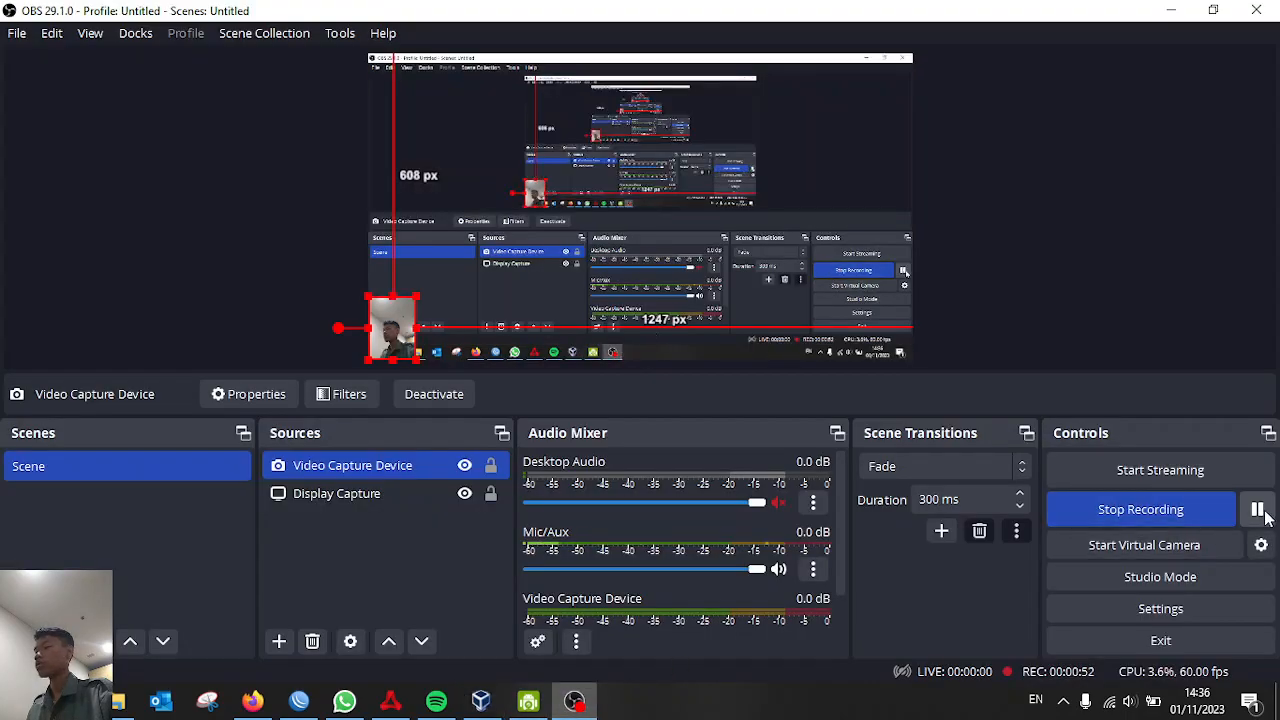
click(482, 704)
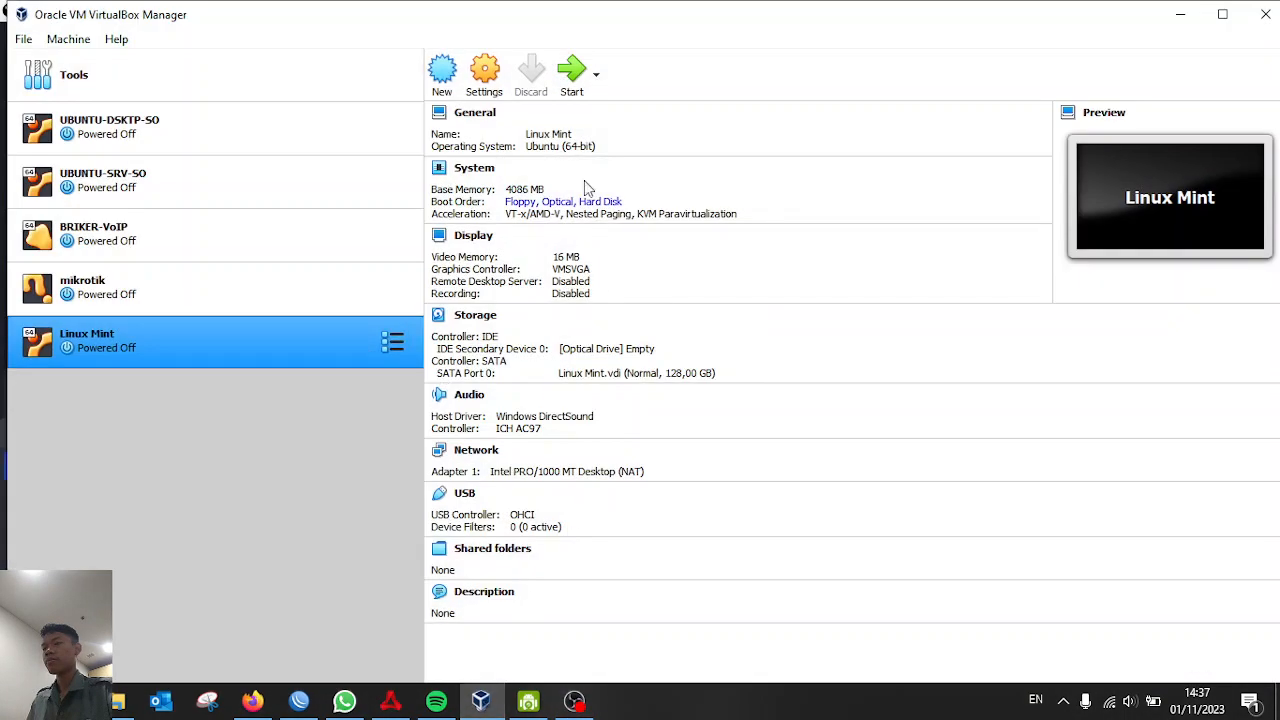
click(500, 78)
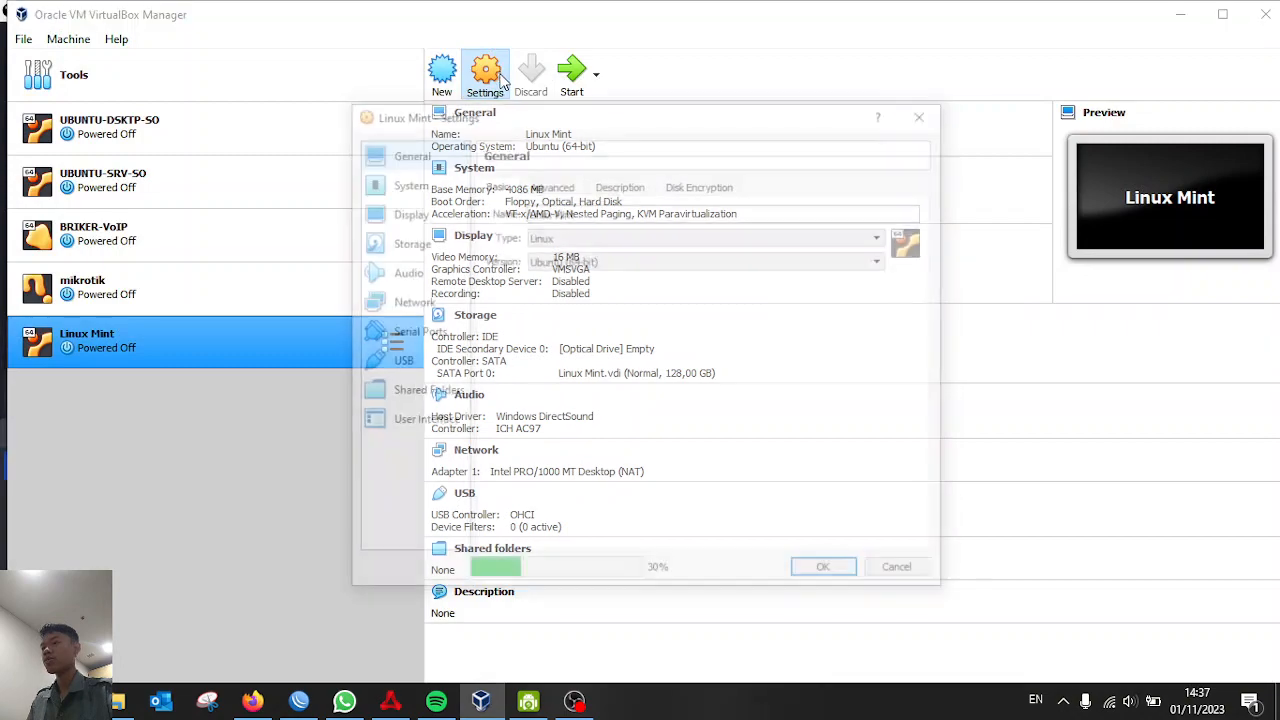
click(414, 255)
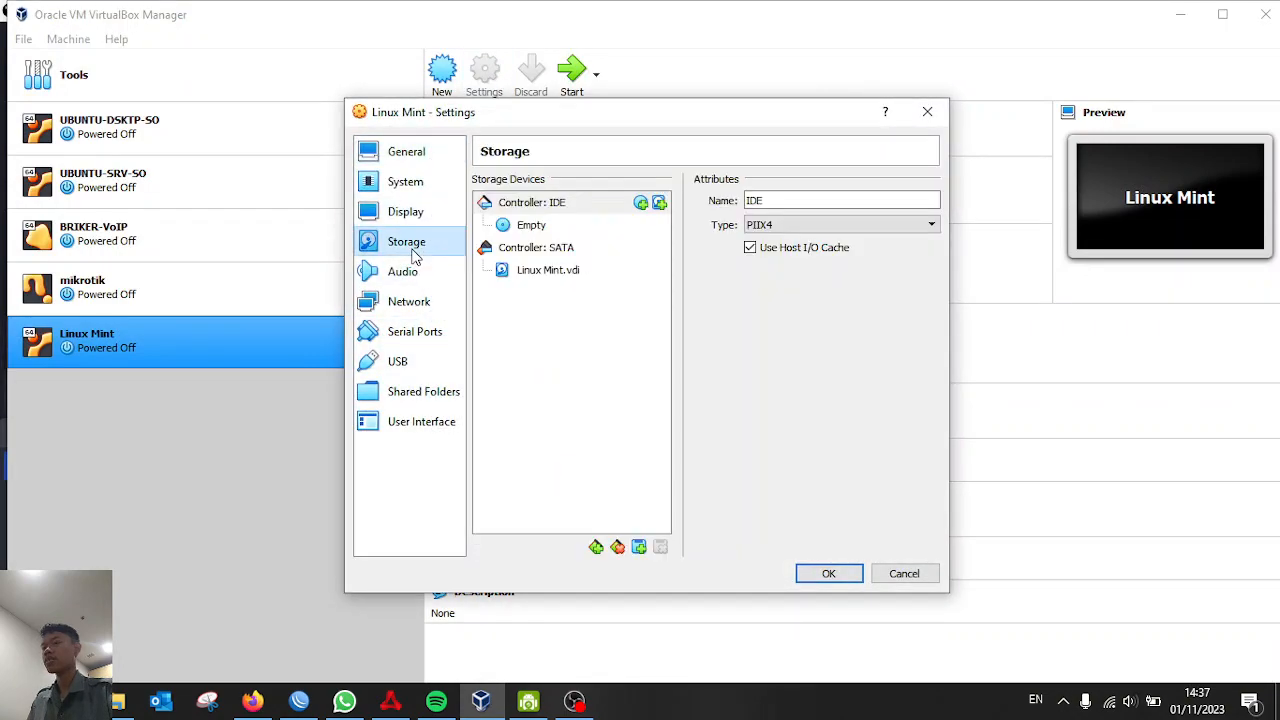
click(535, 226)
click(930, 202)
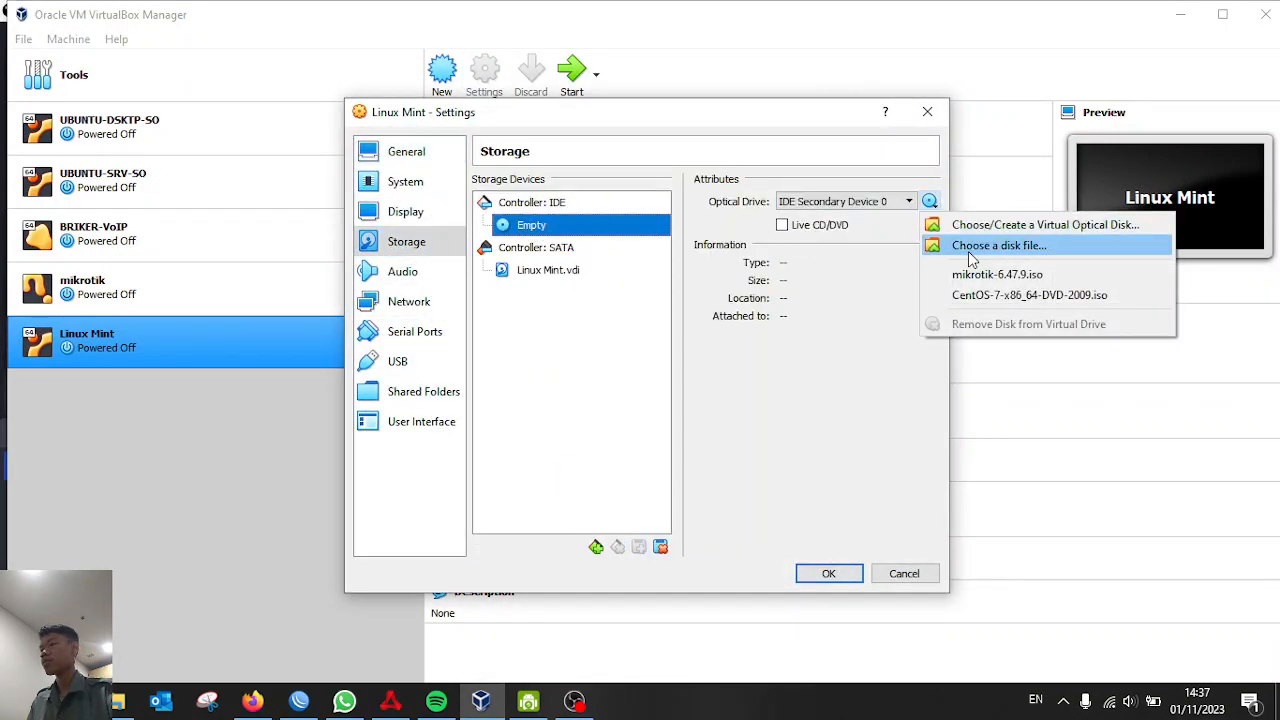
click(968, 250)
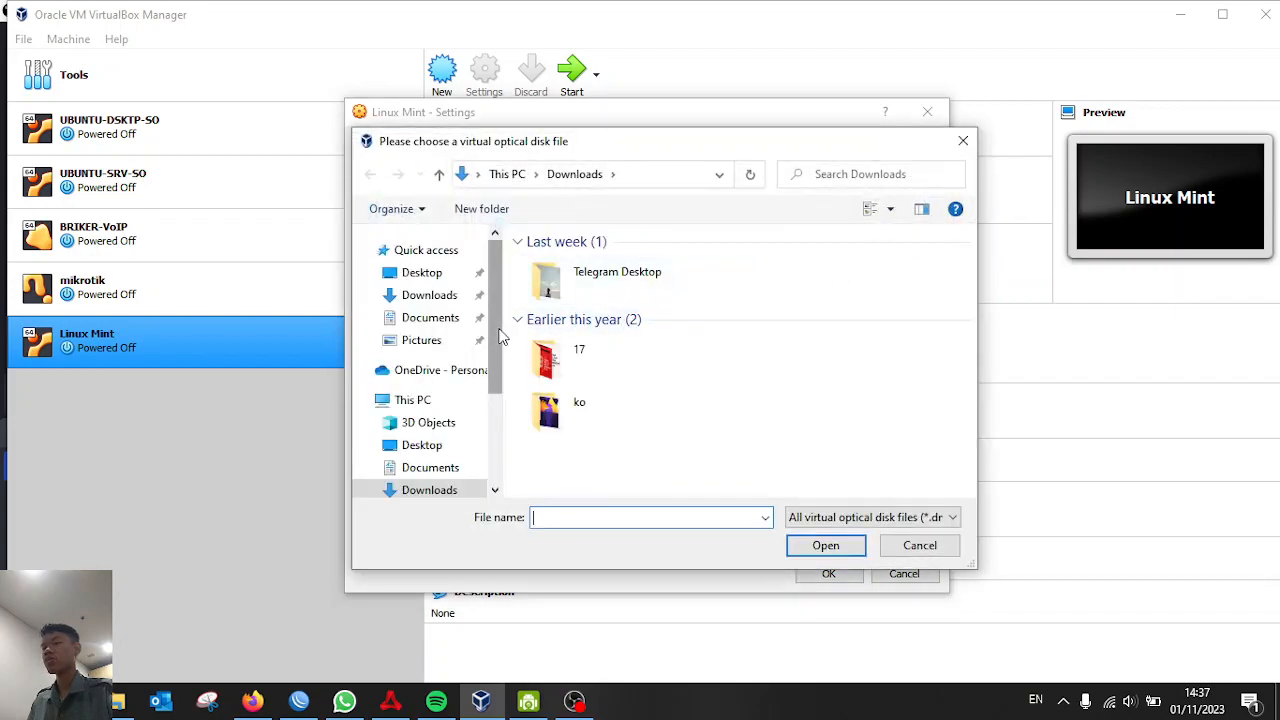
Attach linuxmint-21.2-xfce-64bit.iso from D:\IT STUFF\SOFTWARE\ISO and save the settings
scroll(480, 400, down, 3)
click(466, 446)
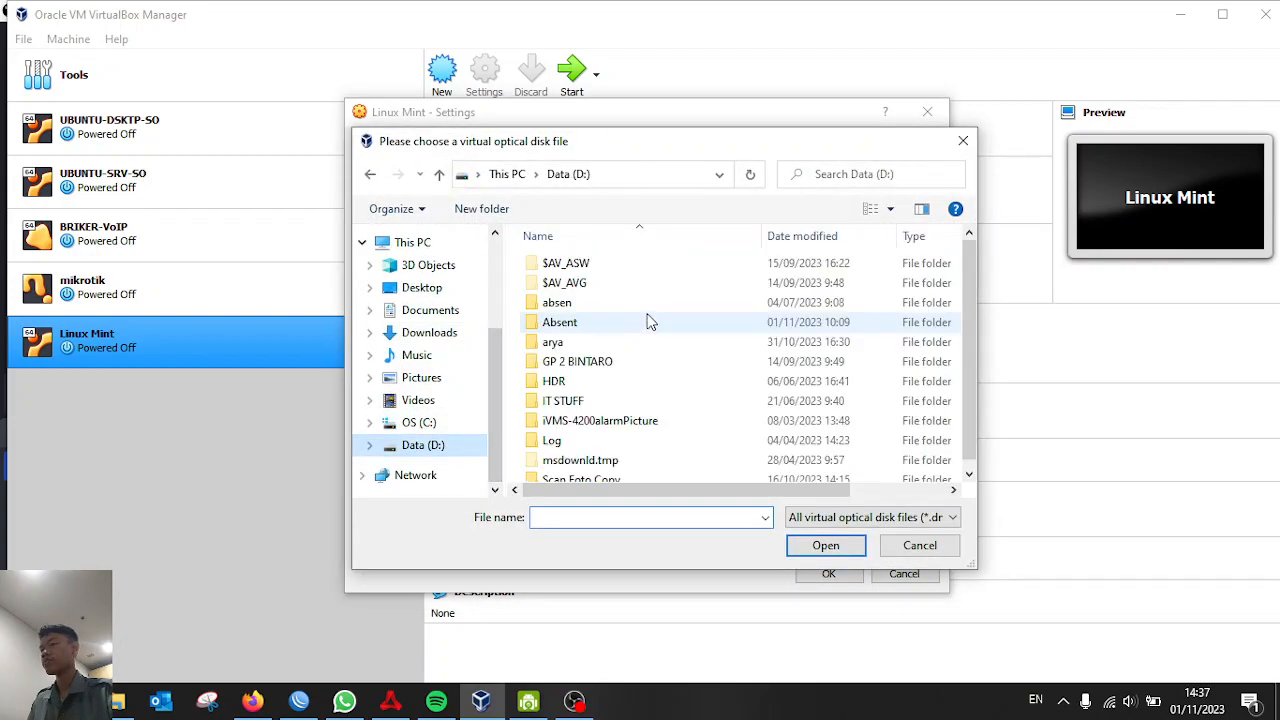
double_click(588, 401)
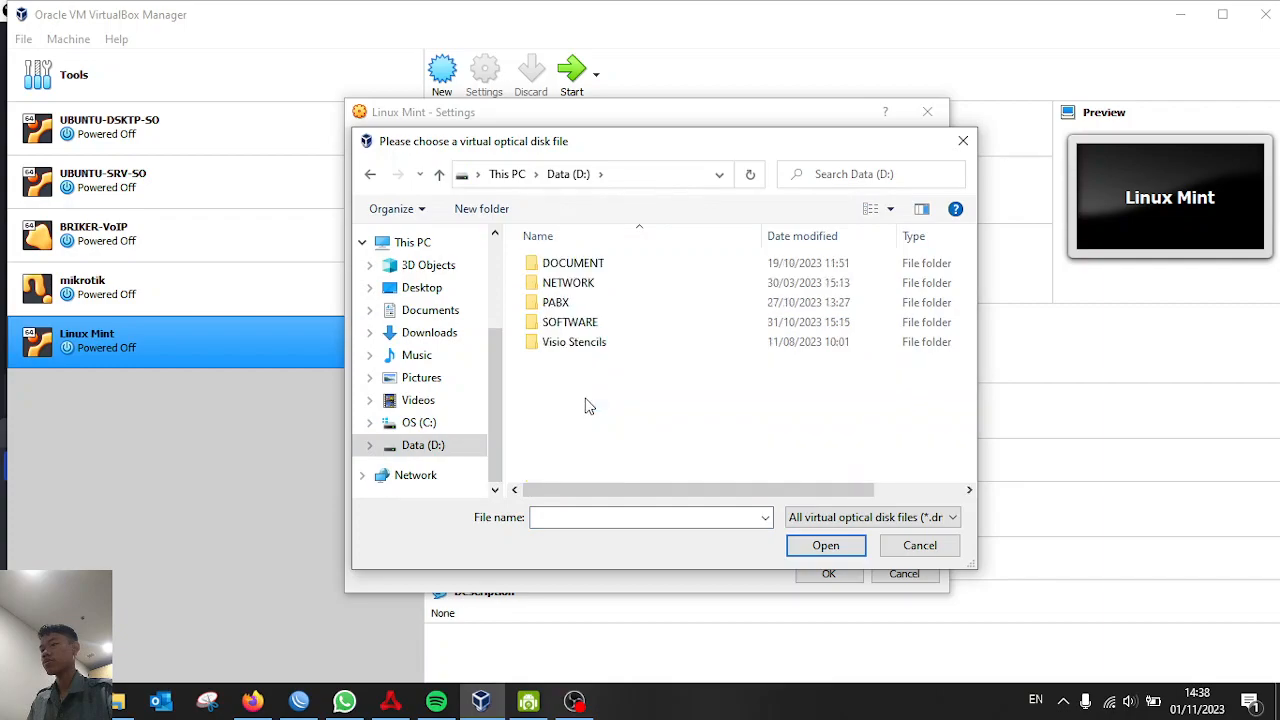
double_click(597, 323)
double_click(585, 328)
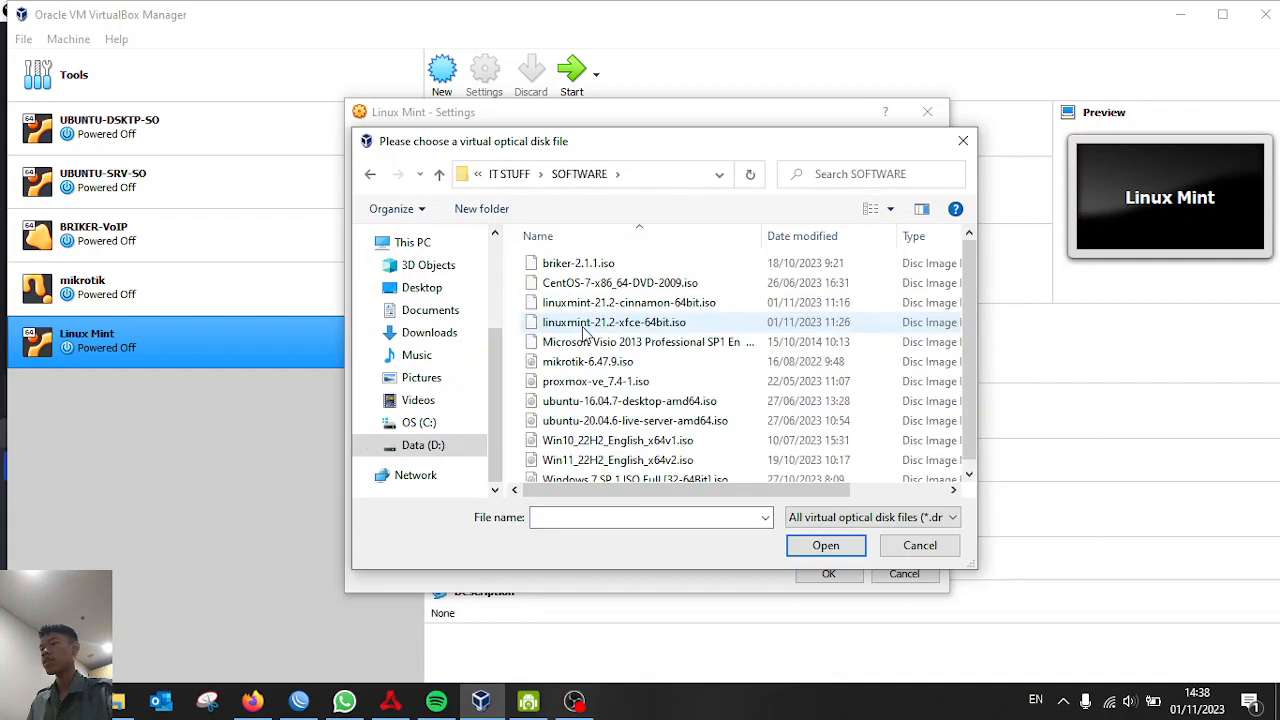
click(804, 324)
click(826, 548)
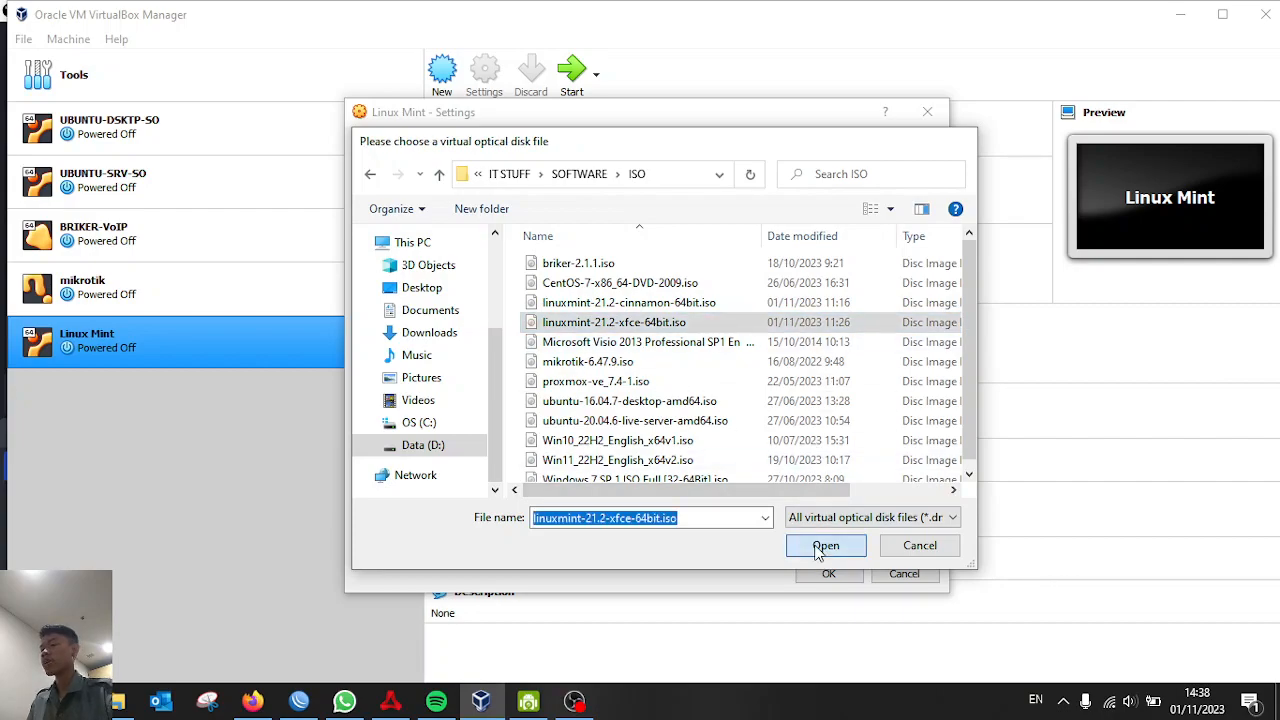
click(829, 576)
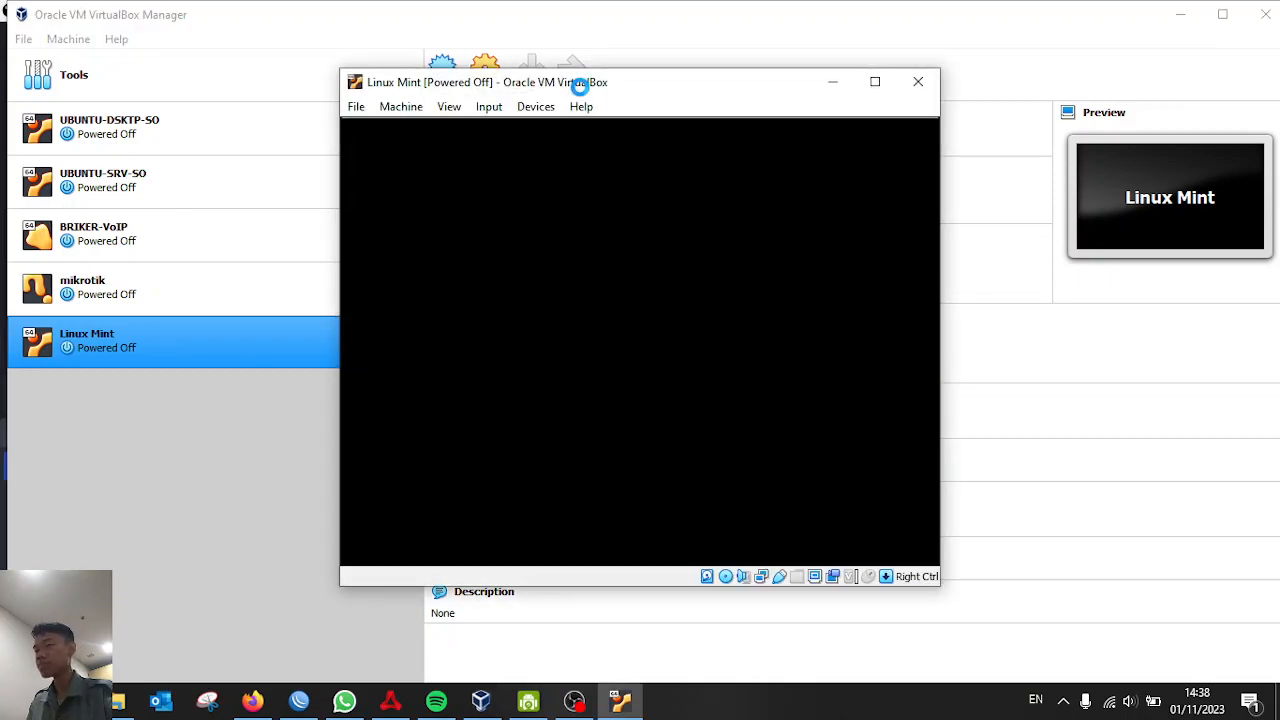
Maximize the VM window, dismiss the auto-capture notice, and boot 'Start Linux Mint 21.2 Xfce 64-bit'
click(875, 82)
click(1241, 61)
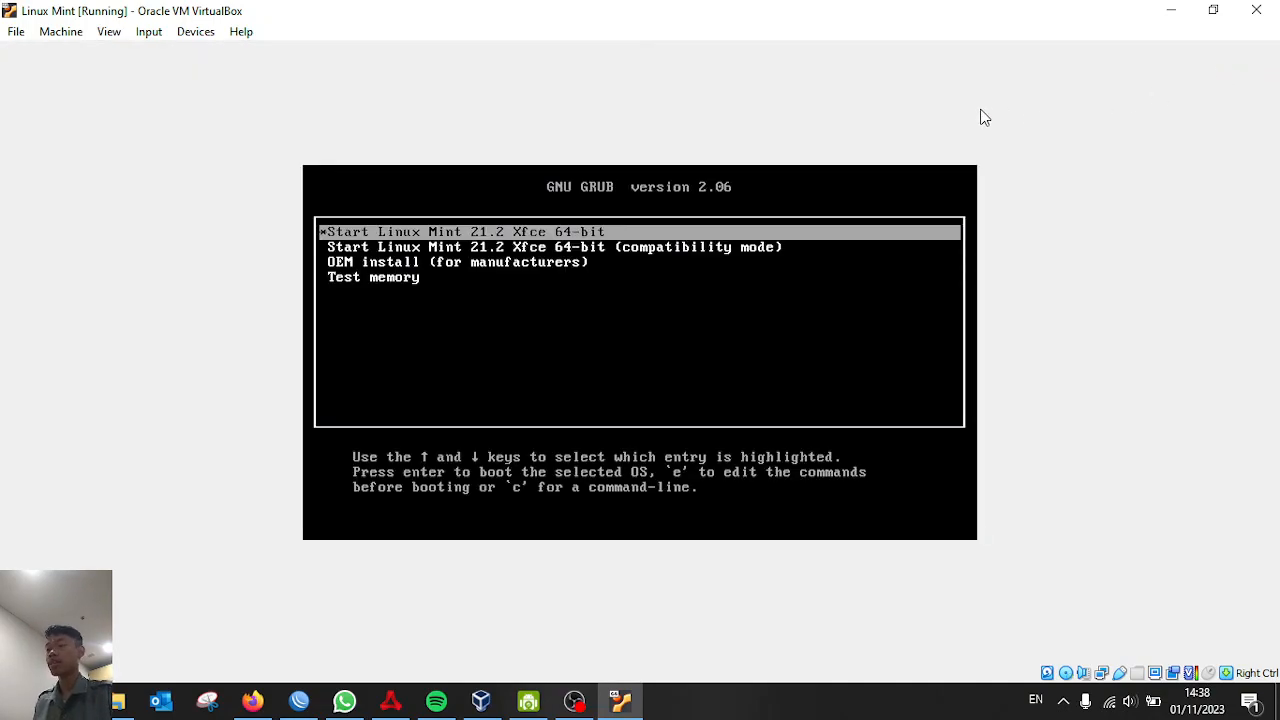
key(Return)
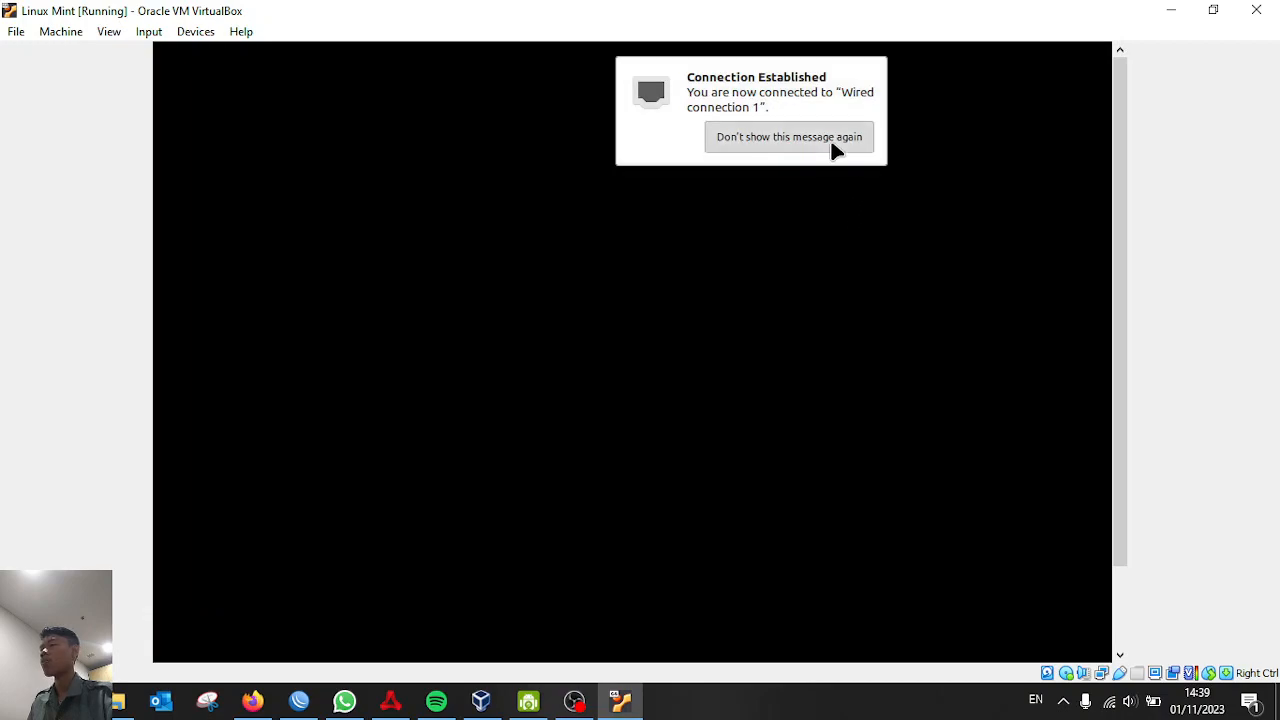
Permanently dismiss the connection notice and a notification popup, leaving the bare desktop
click(832, 142)
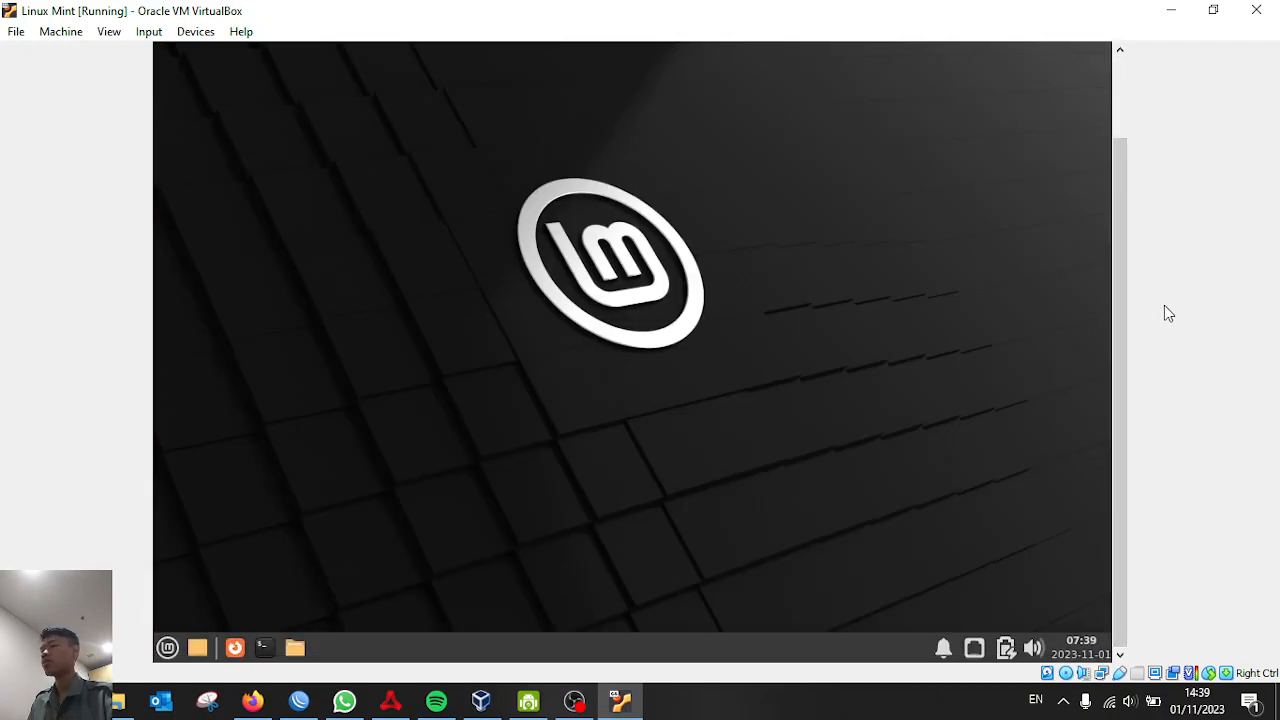
drag(1119, 271, 1119, 368)
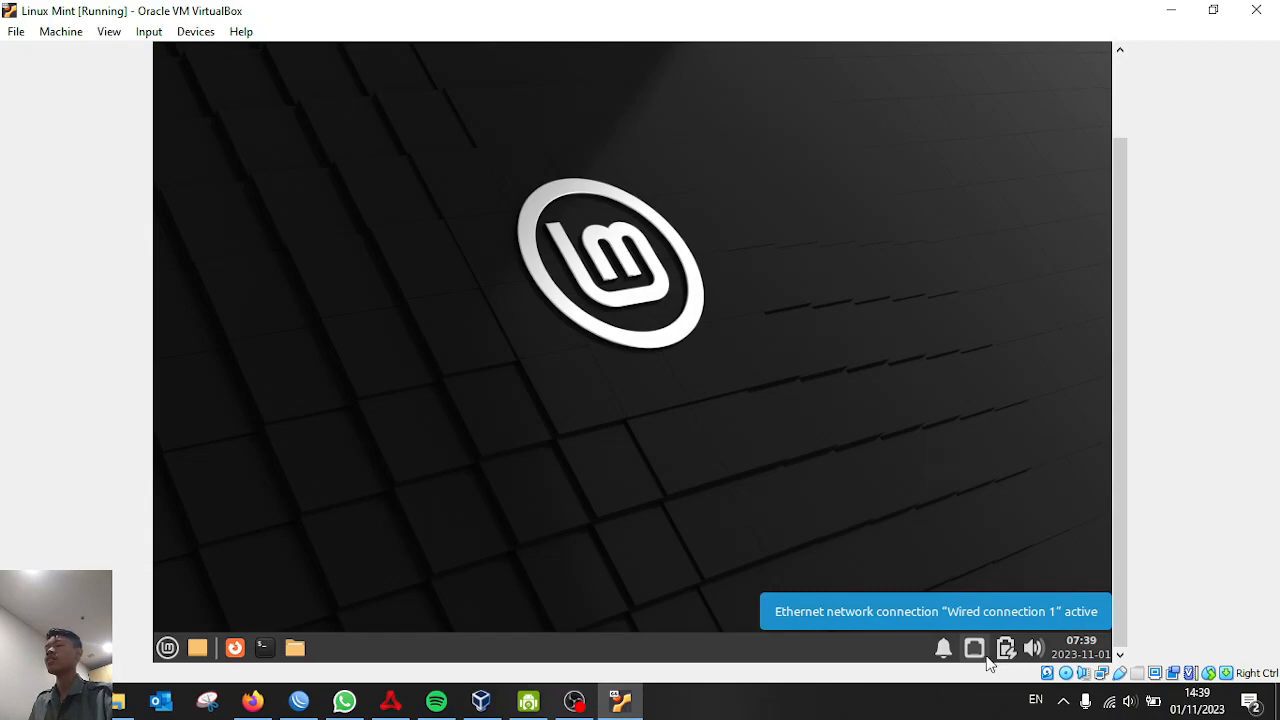
click(1238, 458)
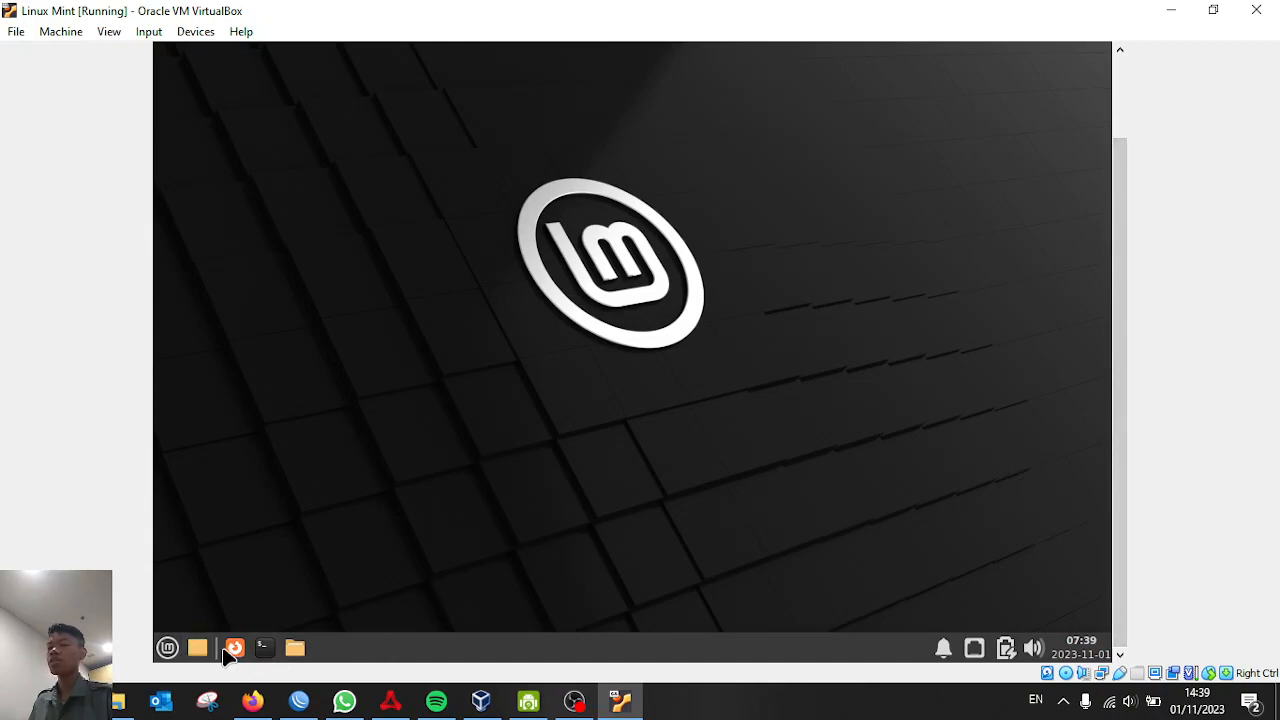
click(198, 648)
In Thunar, browse File System, the mint home folder and Computer, then close it
click(294, 648)
drag(1115, 360, 1129, 257)
click(295, 413)
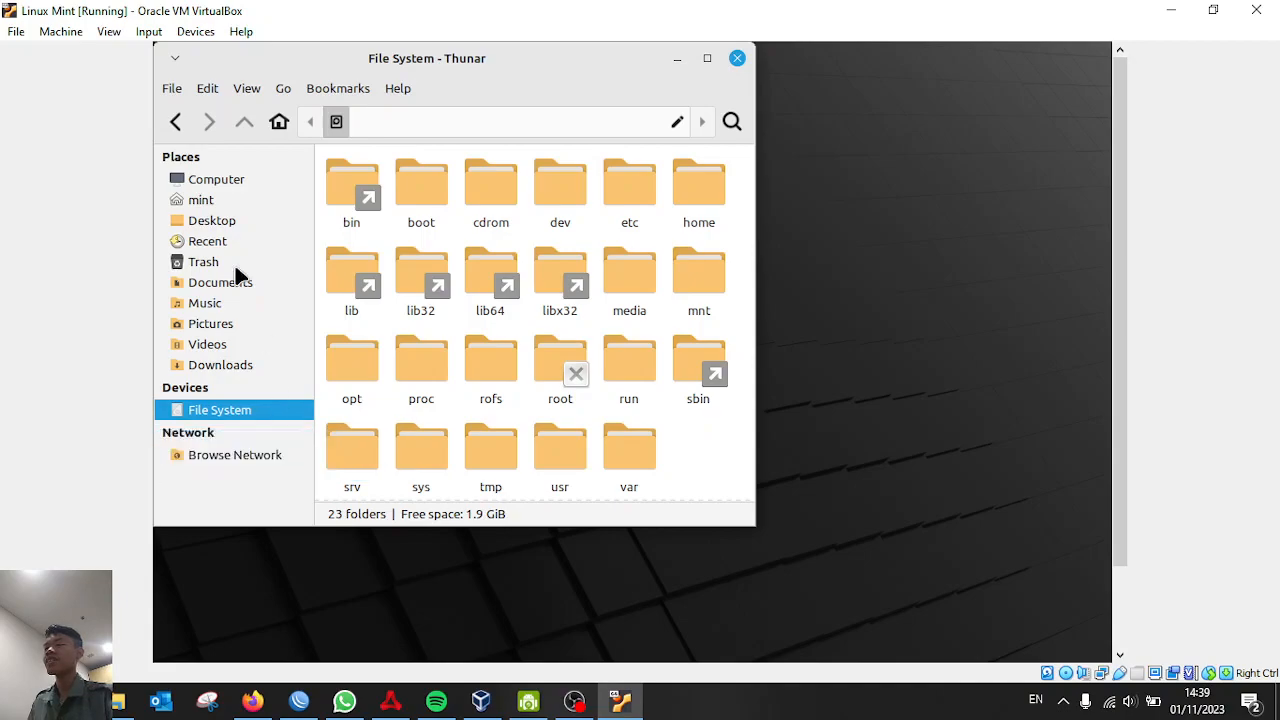
click(204, 203)
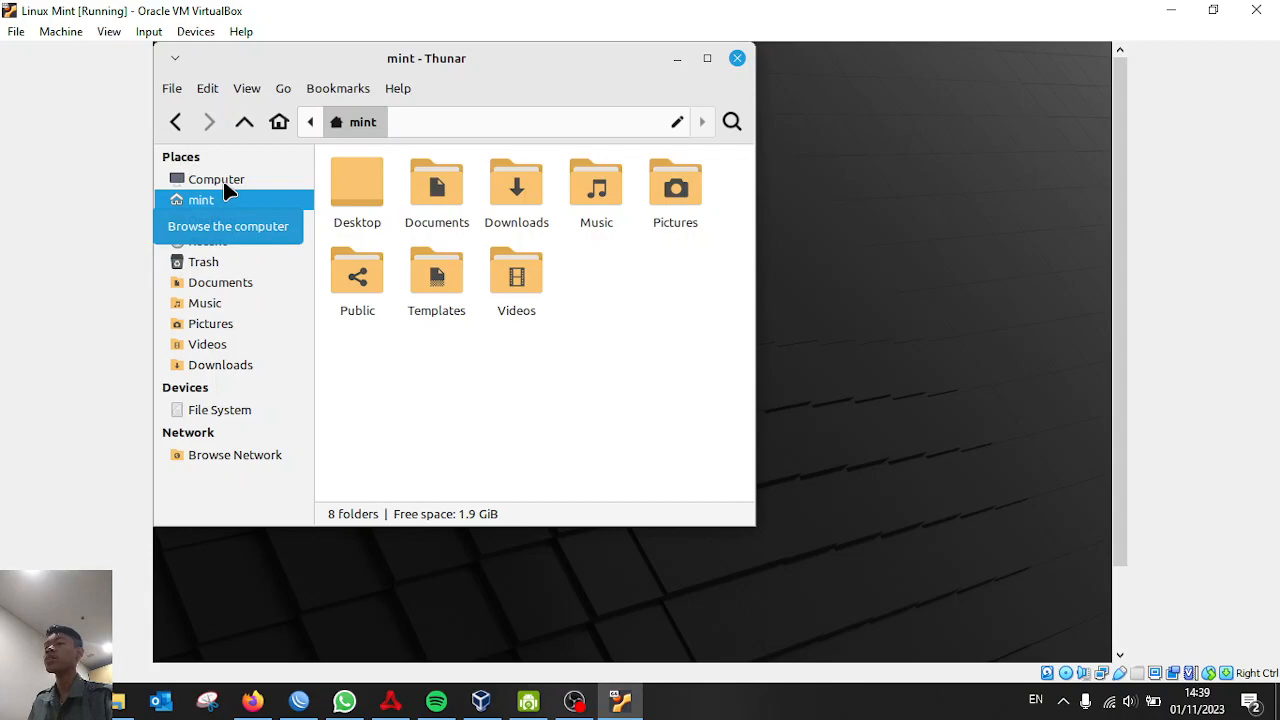
click(224, 184)
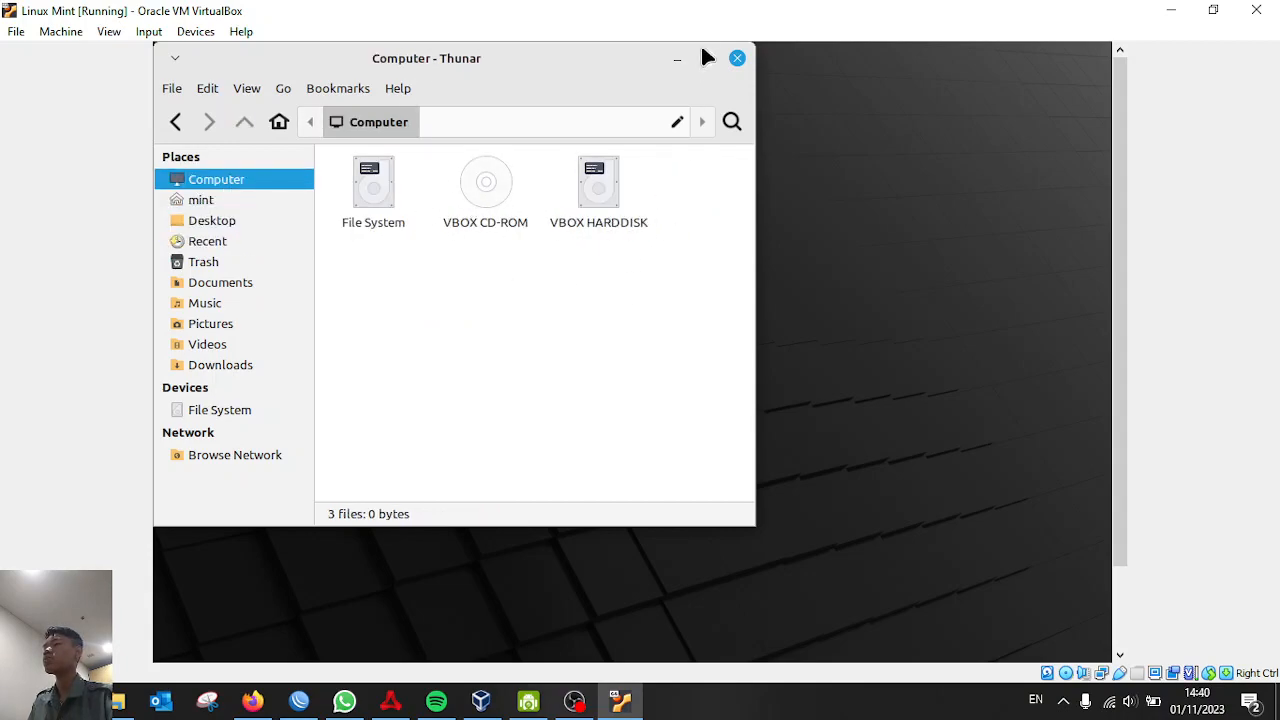
click(737, 58)
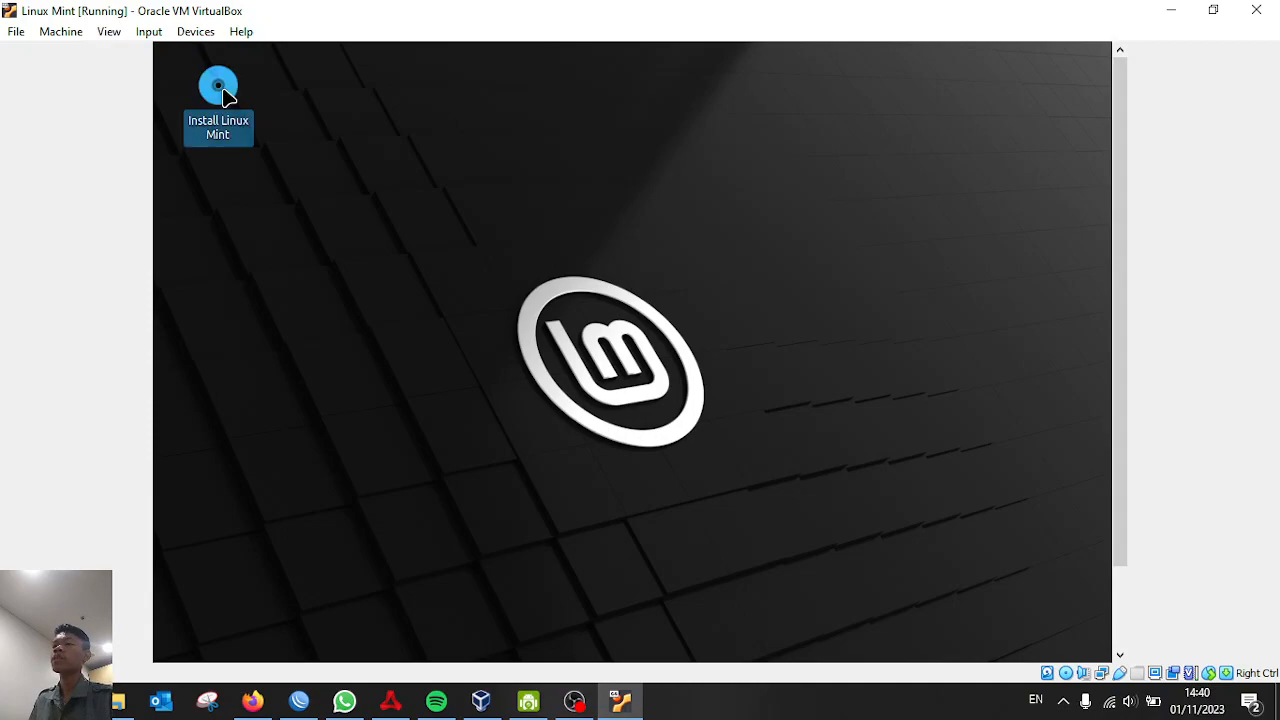
Pause the OBS screen recording while the installer's Welcome page loads
drag(1115, 122, 1157, 271)
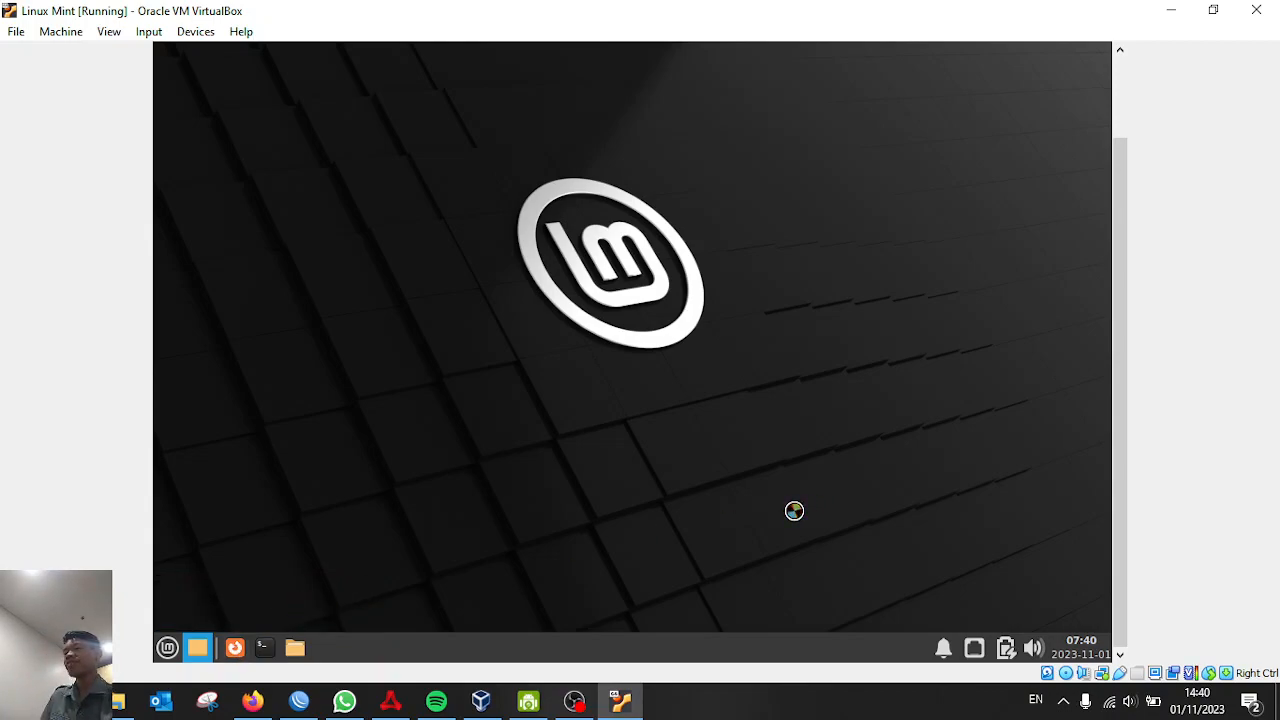
mouse_move(1122, 239)
mouse_down()
mouse_move(1110, 215)
mouse_move(1126, 189)
mouse_move(1136, 268)
mouse_move(1135, 255)
mouse_up()
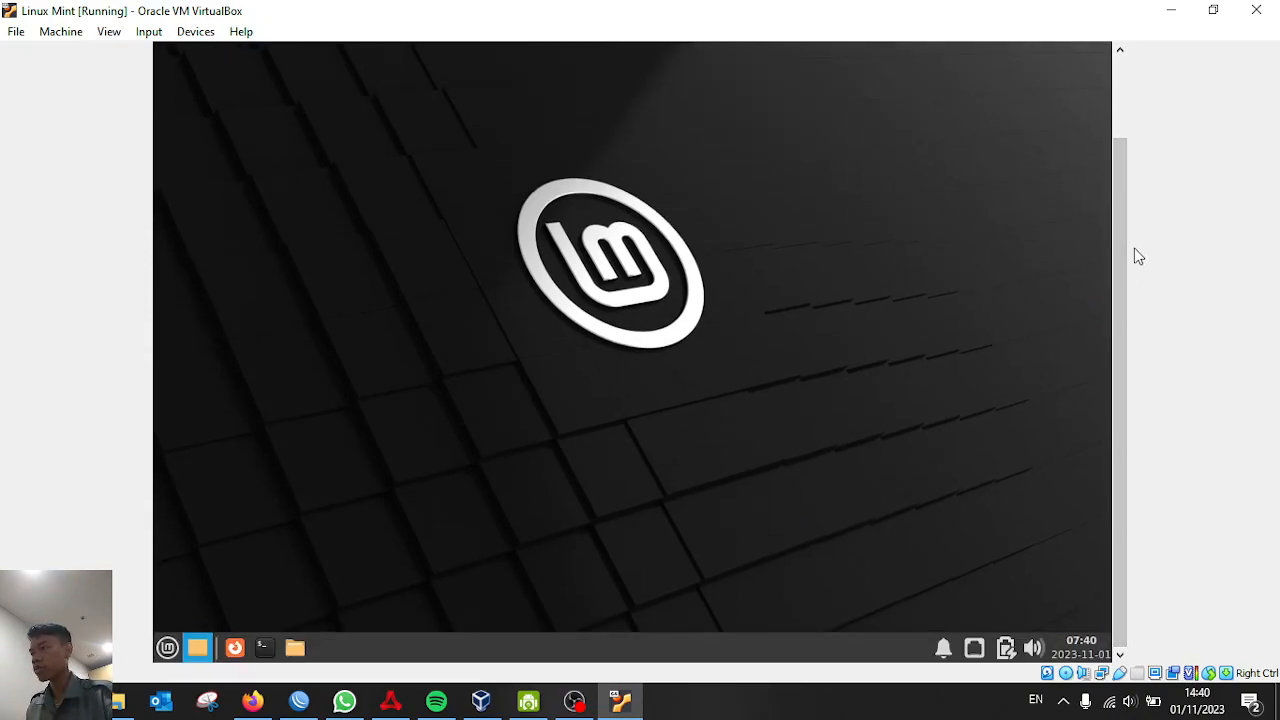
click(577, 703)
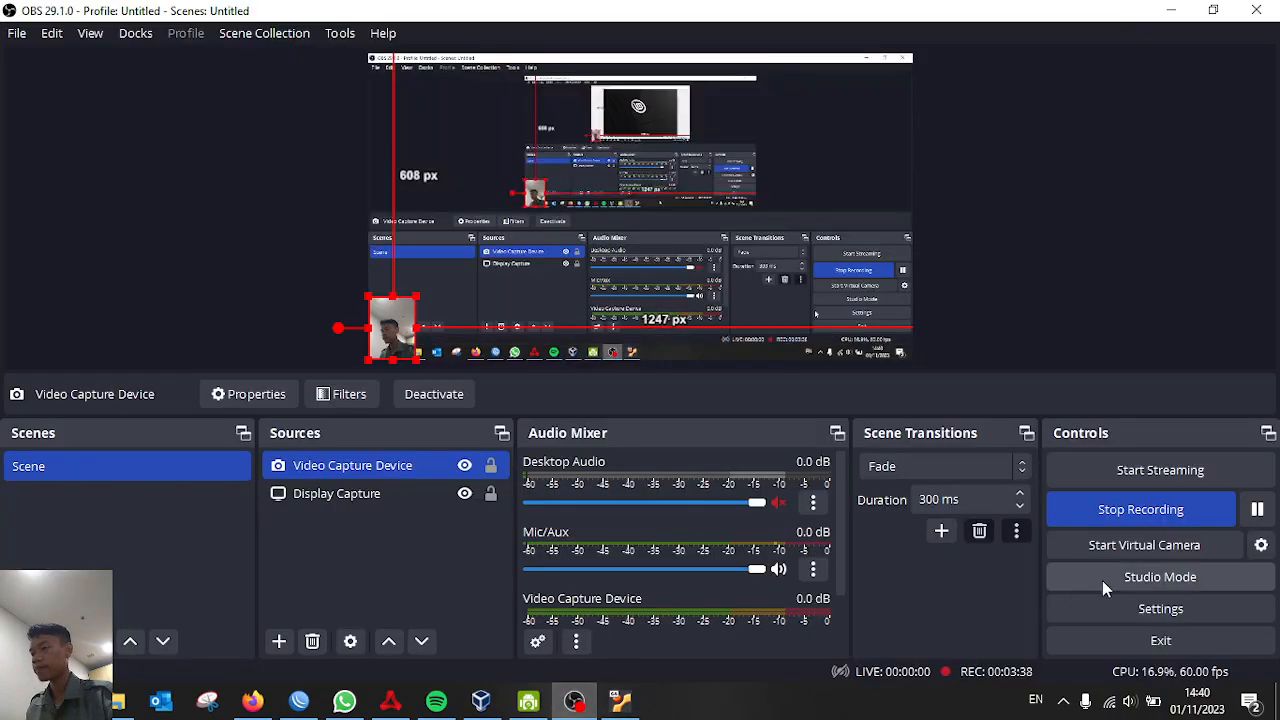
click(1257, 509)
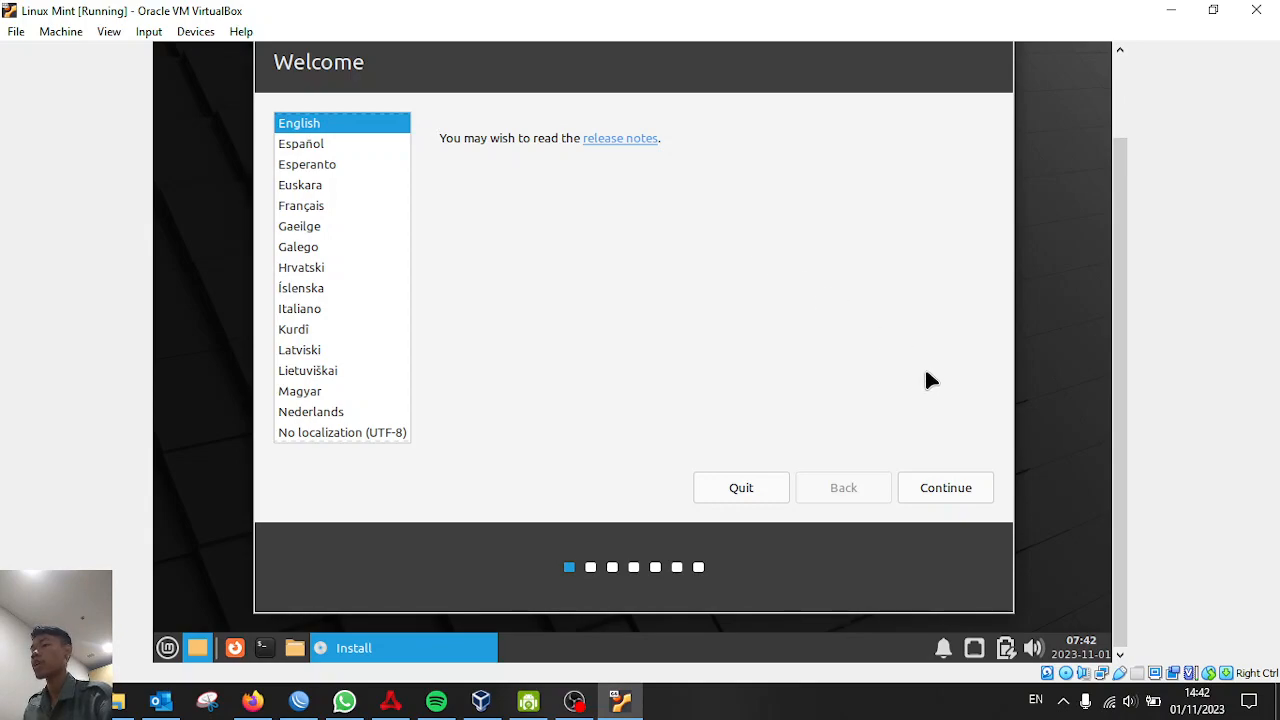
Accept English on the Welcome page and keep the English (US) keyboard layout
click(957, 479)
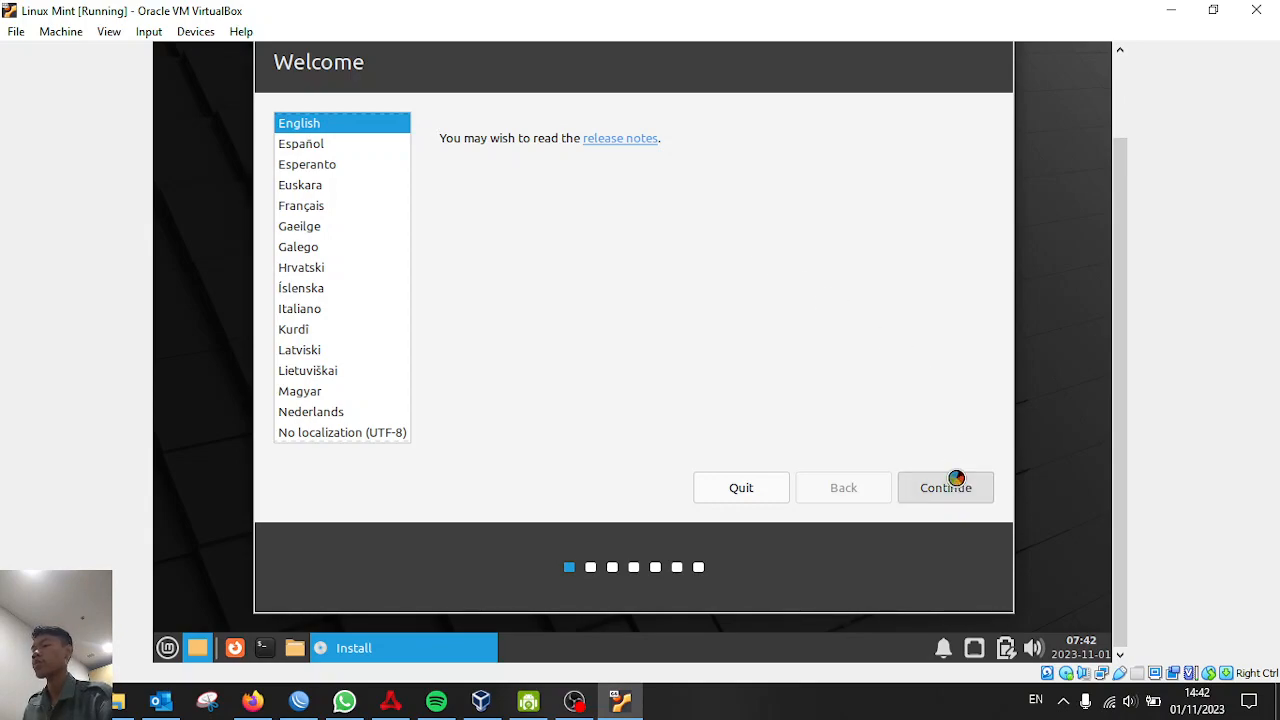
drag(1115, 347, 1122, 314)
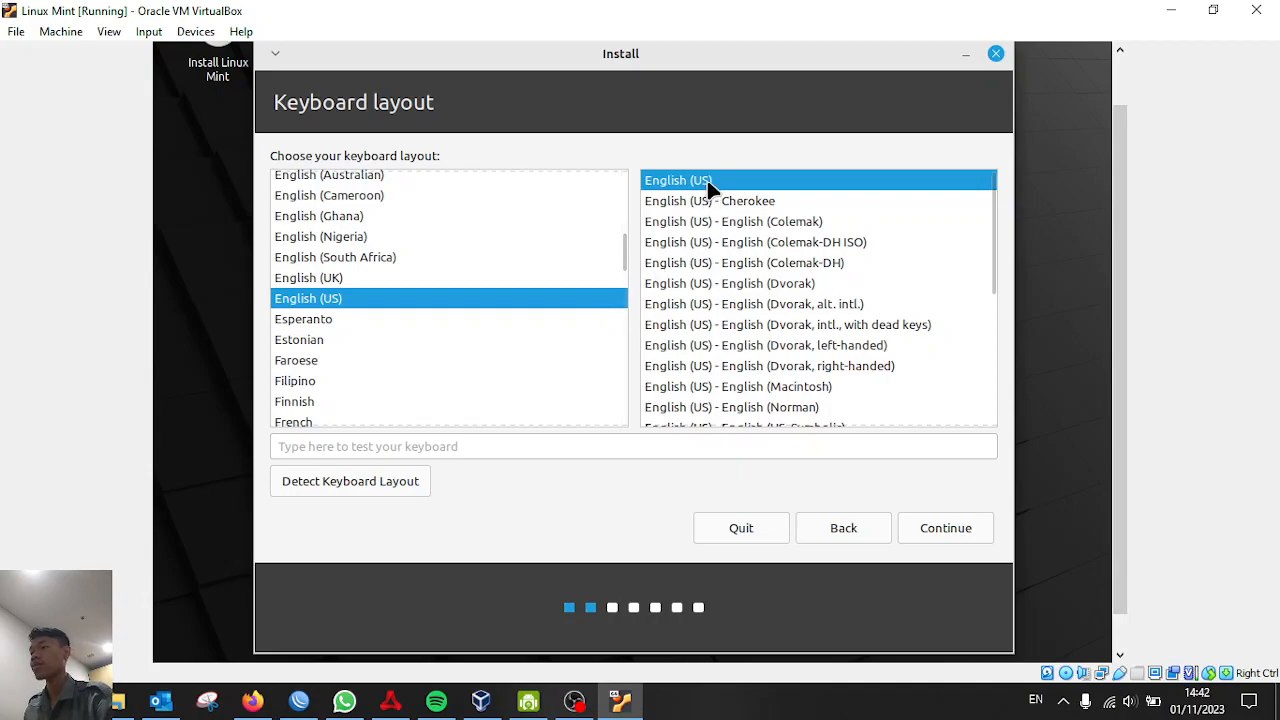
click(930, 531)
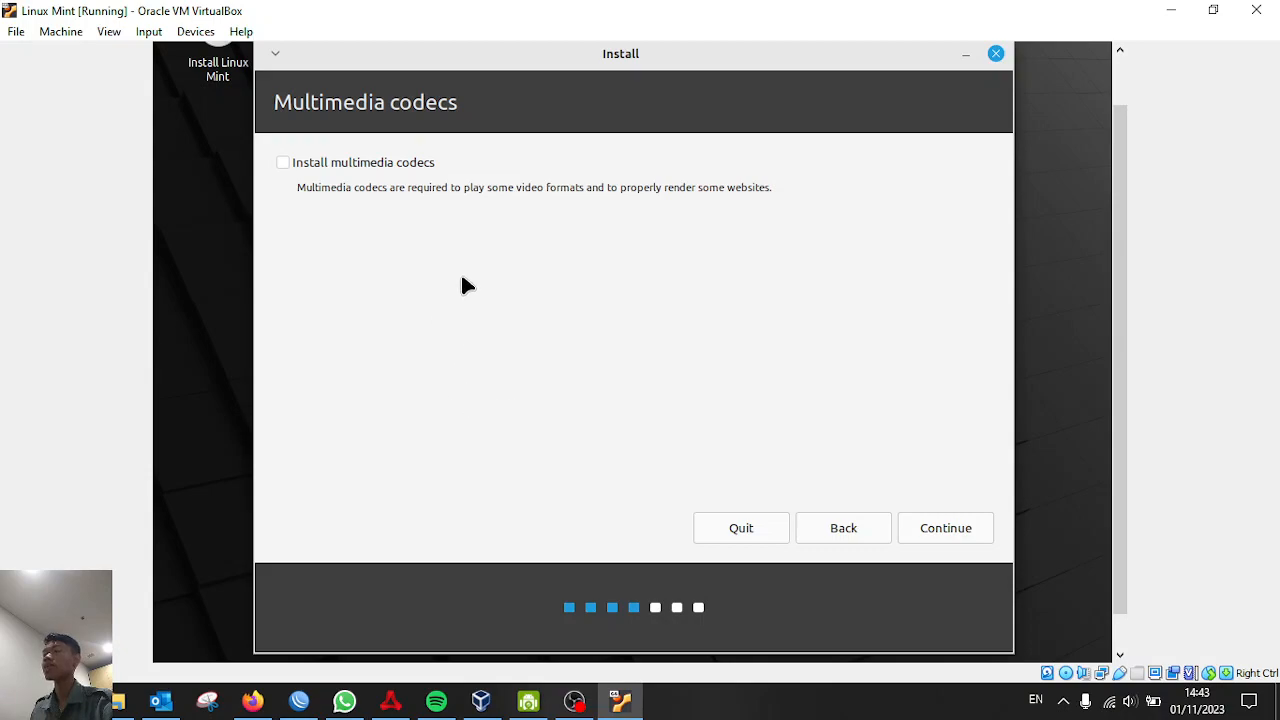
Continue without installing the multimedia codecs
click(939, 540)
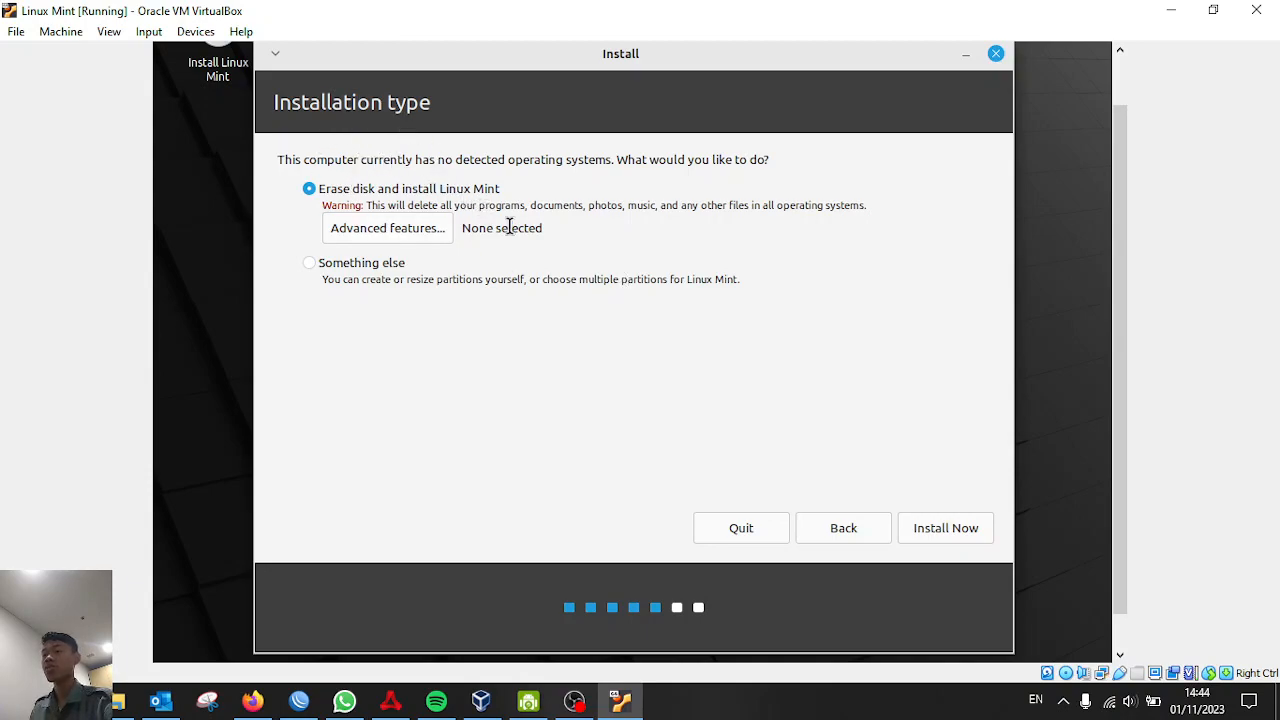
Erase the disk with no advanced features, confirm writing changes, and accept the Jakarta time zone
click(433, 238)
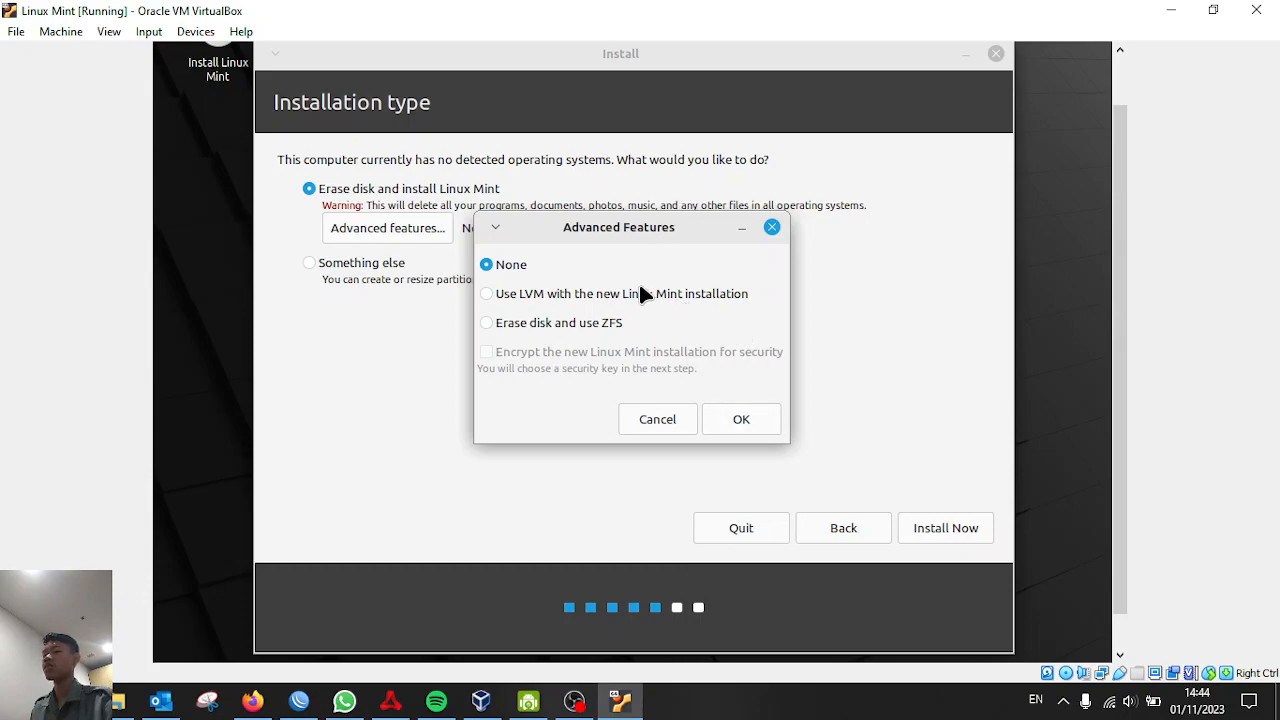
click(745, 420)
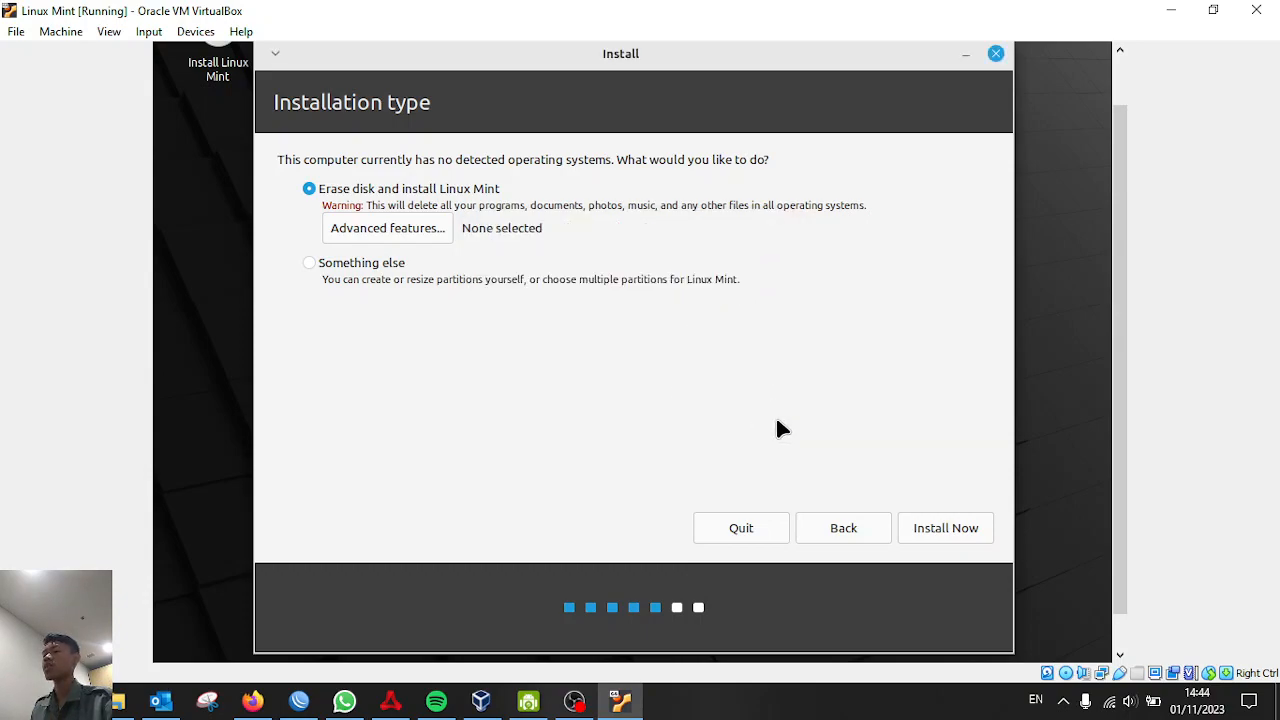
click(945, 533)
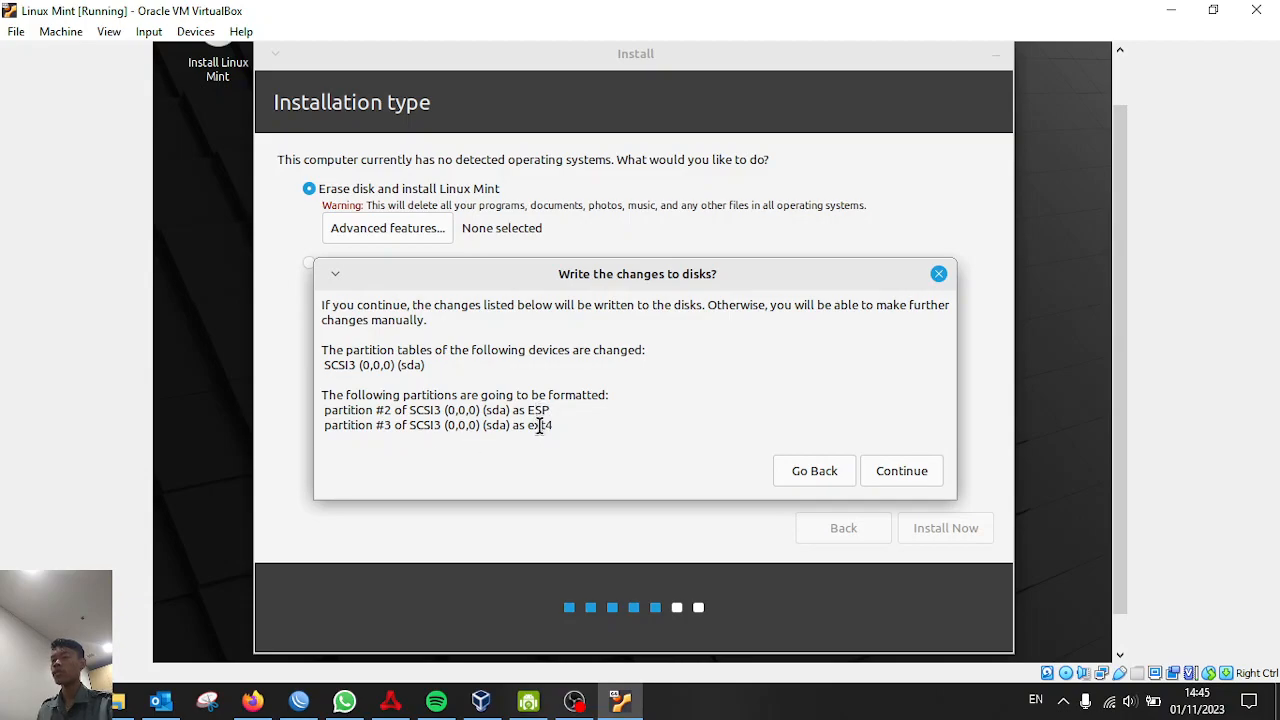
click(924, 476)
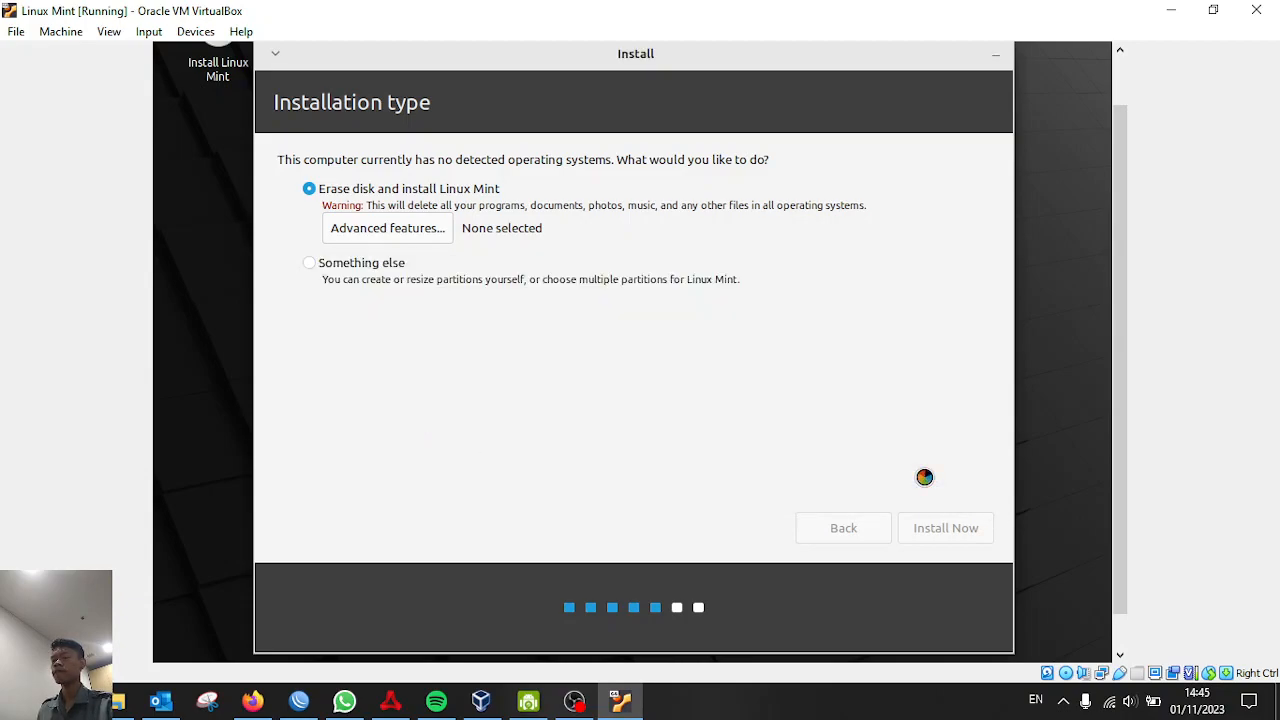
mouse_move(1128, 319)
mouse_down()
mouse_move(1129, 306)
mouse_move(1135, 329)
mouse_up()
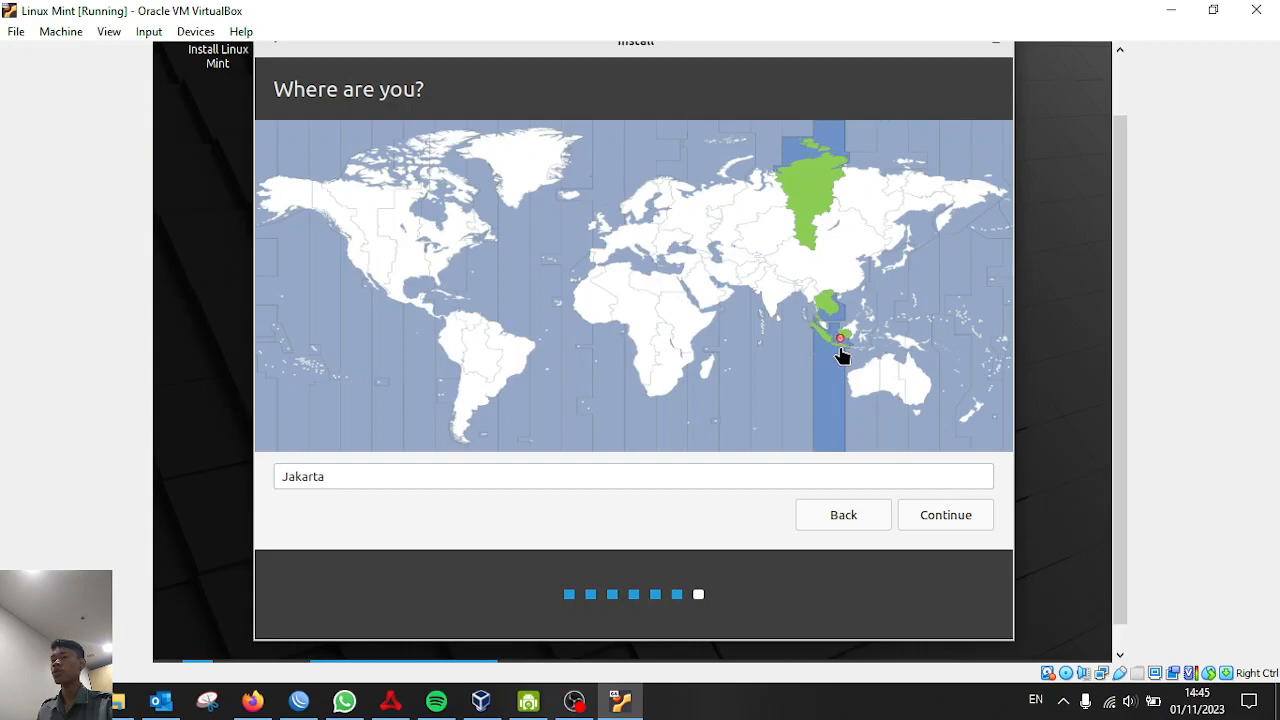
click(958, 515)
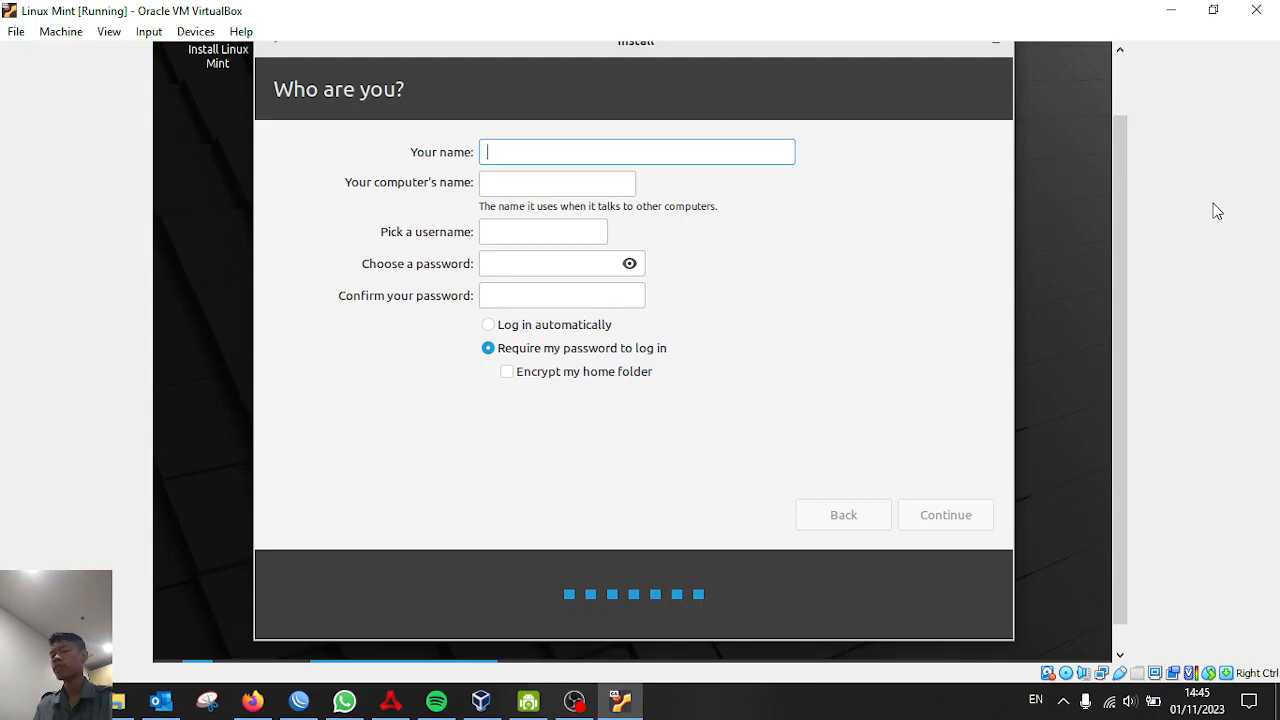
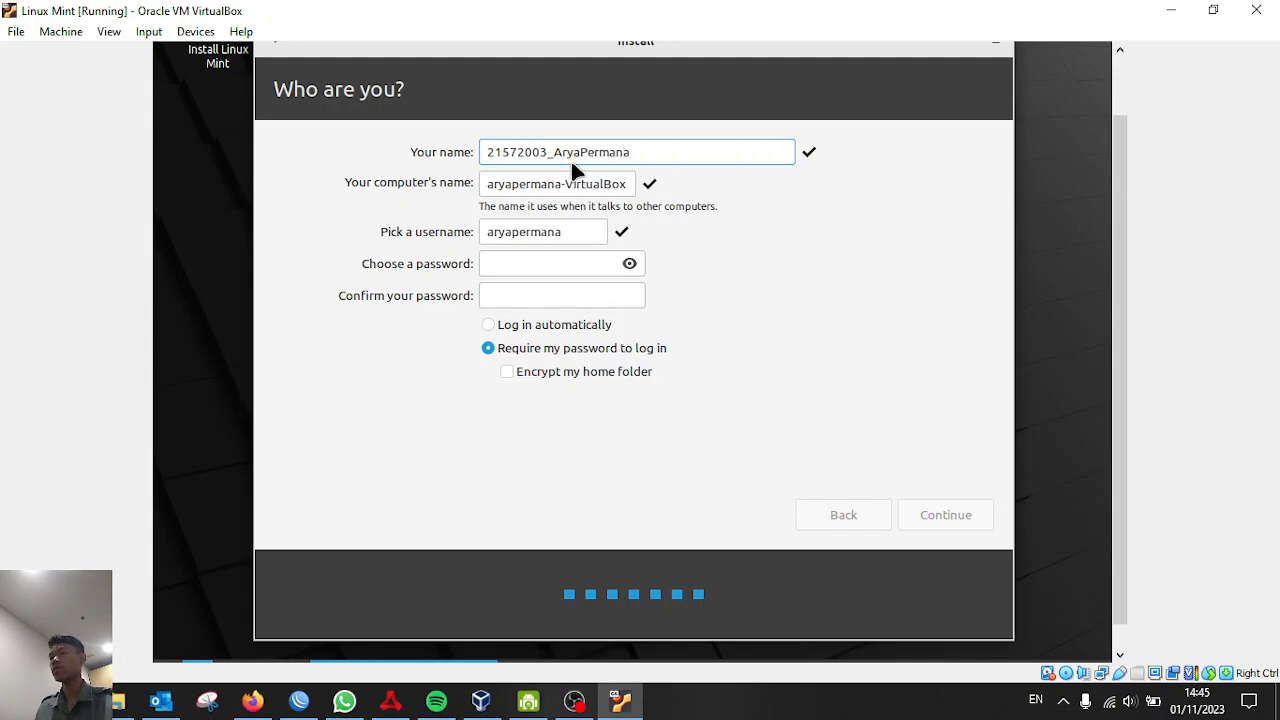
Enter the user's full name and trim the '-VirtualBox' suffix from the computer name
click(630, 184)
double_click(567, 187)
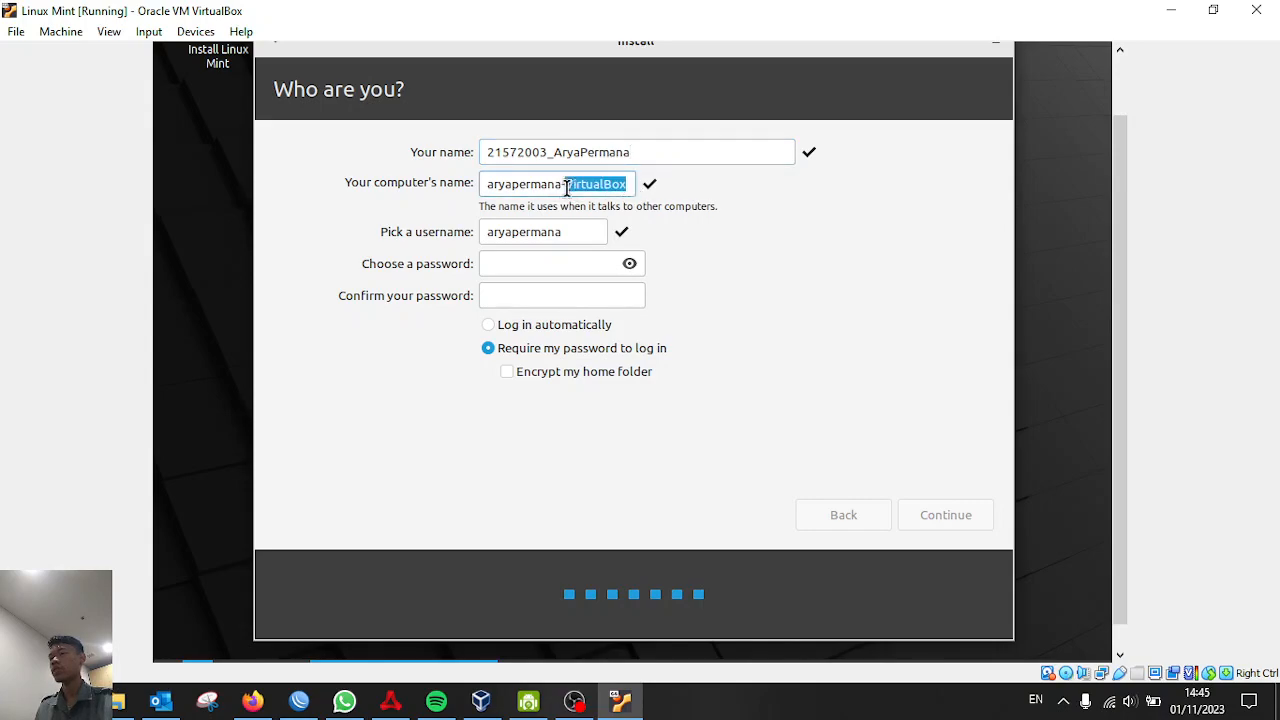
key(BackSpace)
key(BackSpace)
Enter and confirm the account password, require it at login, and start the installation
click(559, 259)
click(520, 296)
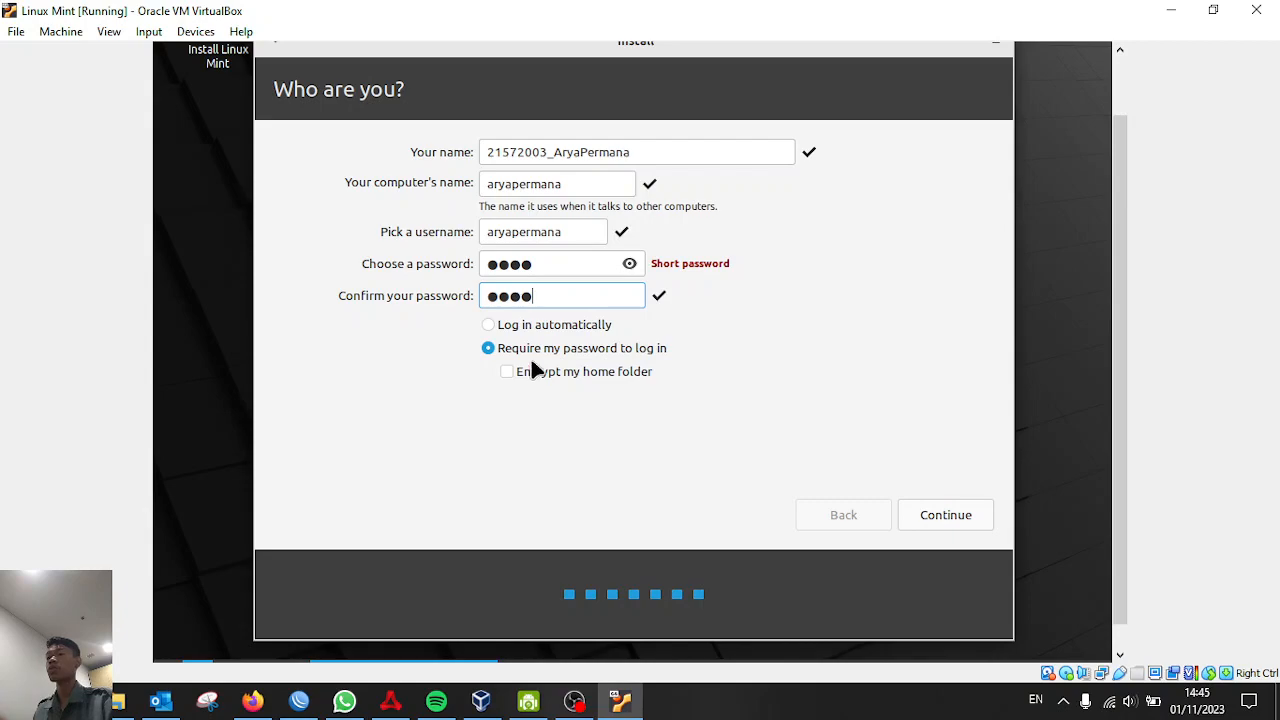
click(492, 328)
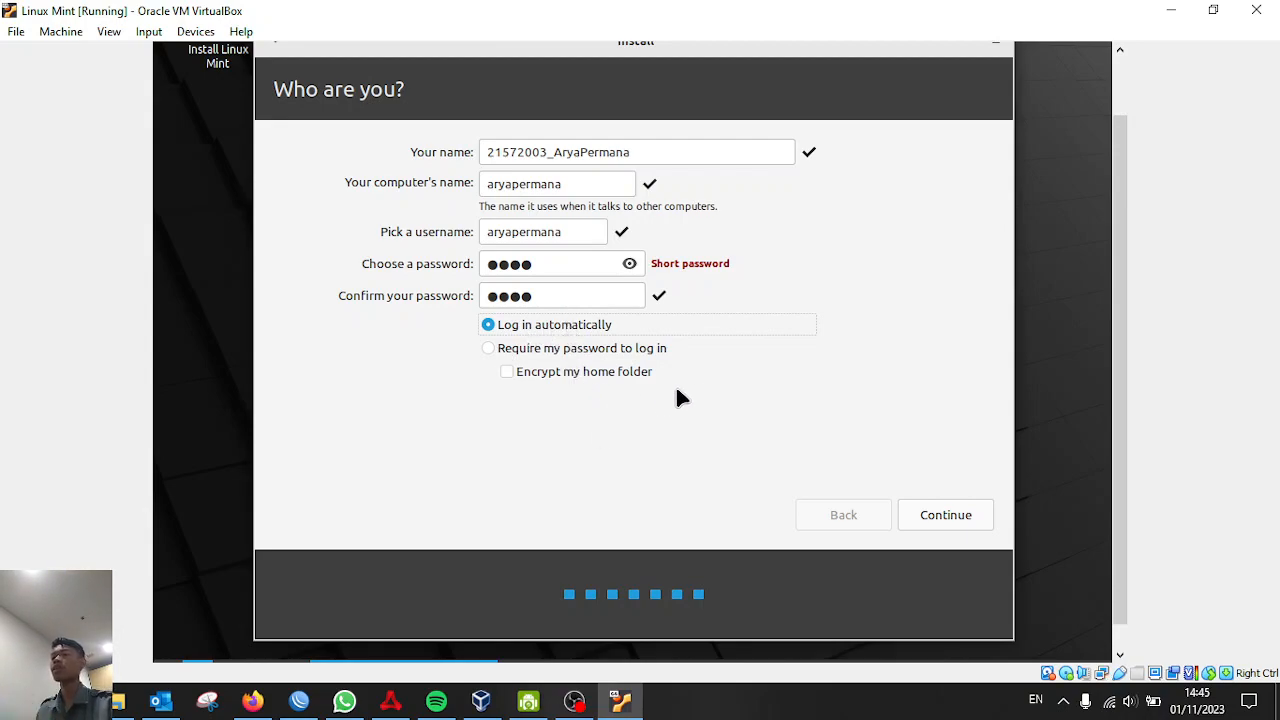
click(566, 350)
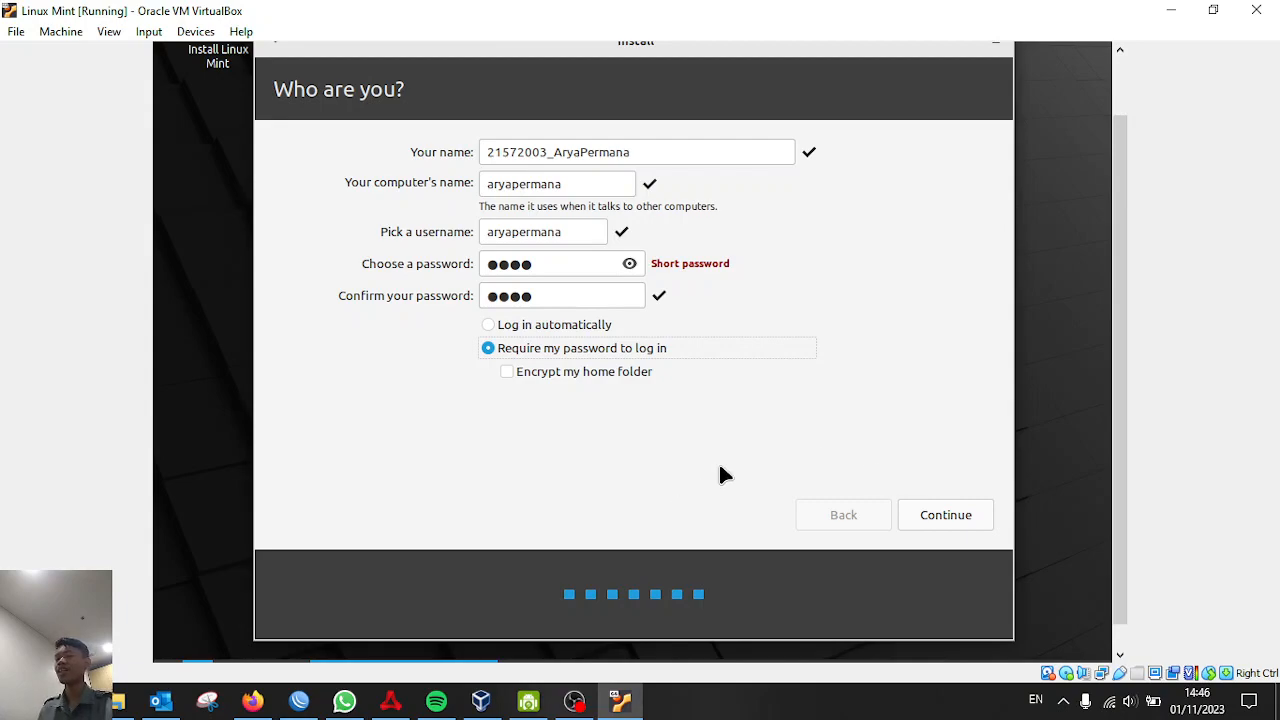
click(928, 520)
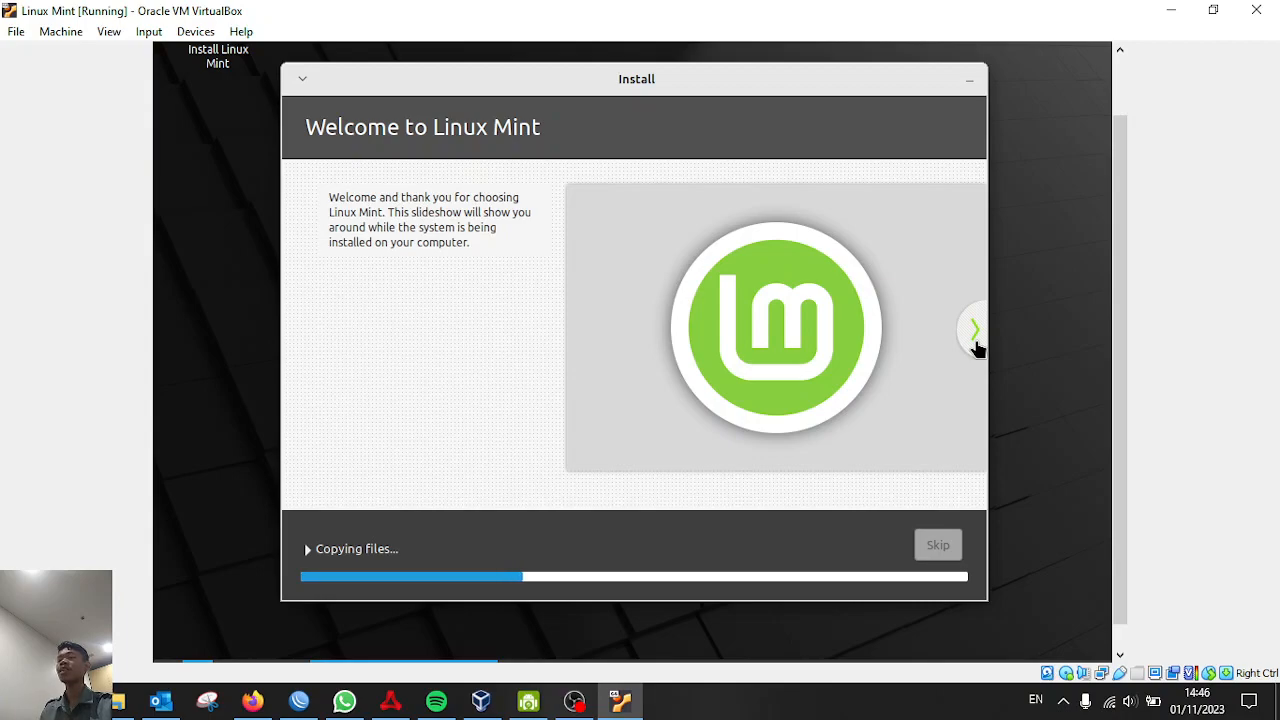
Advance the slideshow to the Browse the web slide and expand the installation log
click(975, 333)
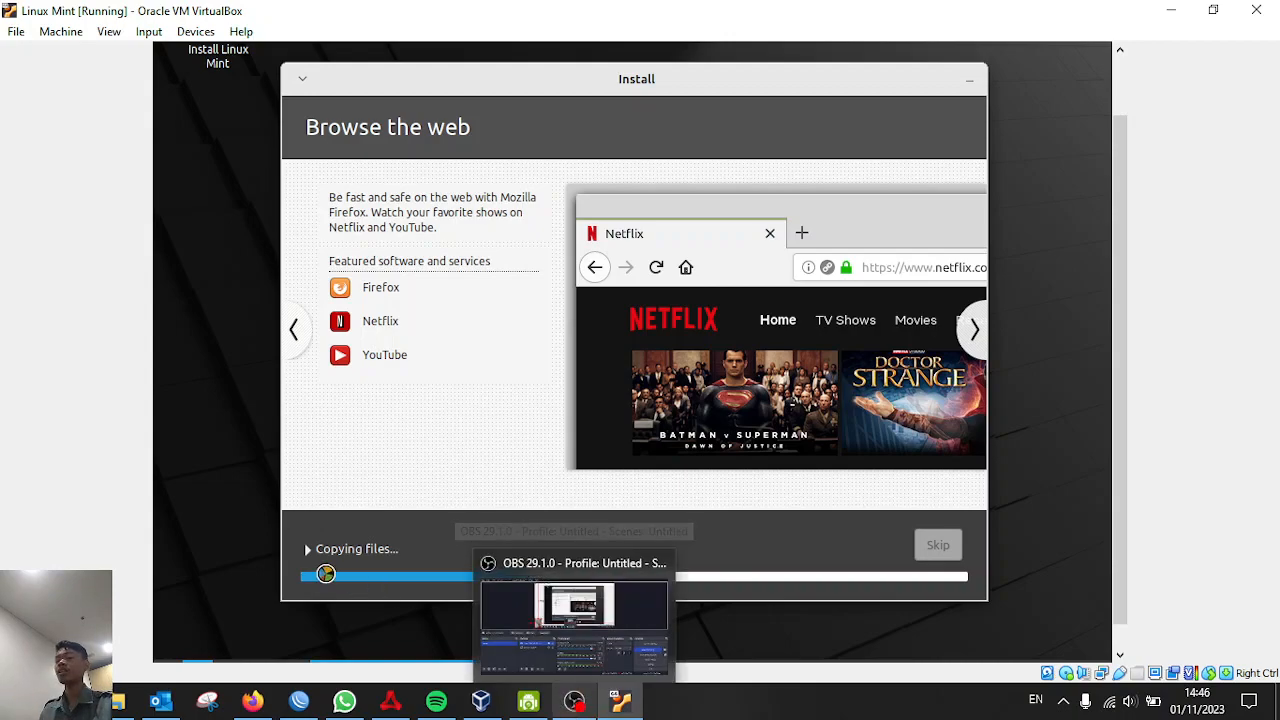
click(307, 549)
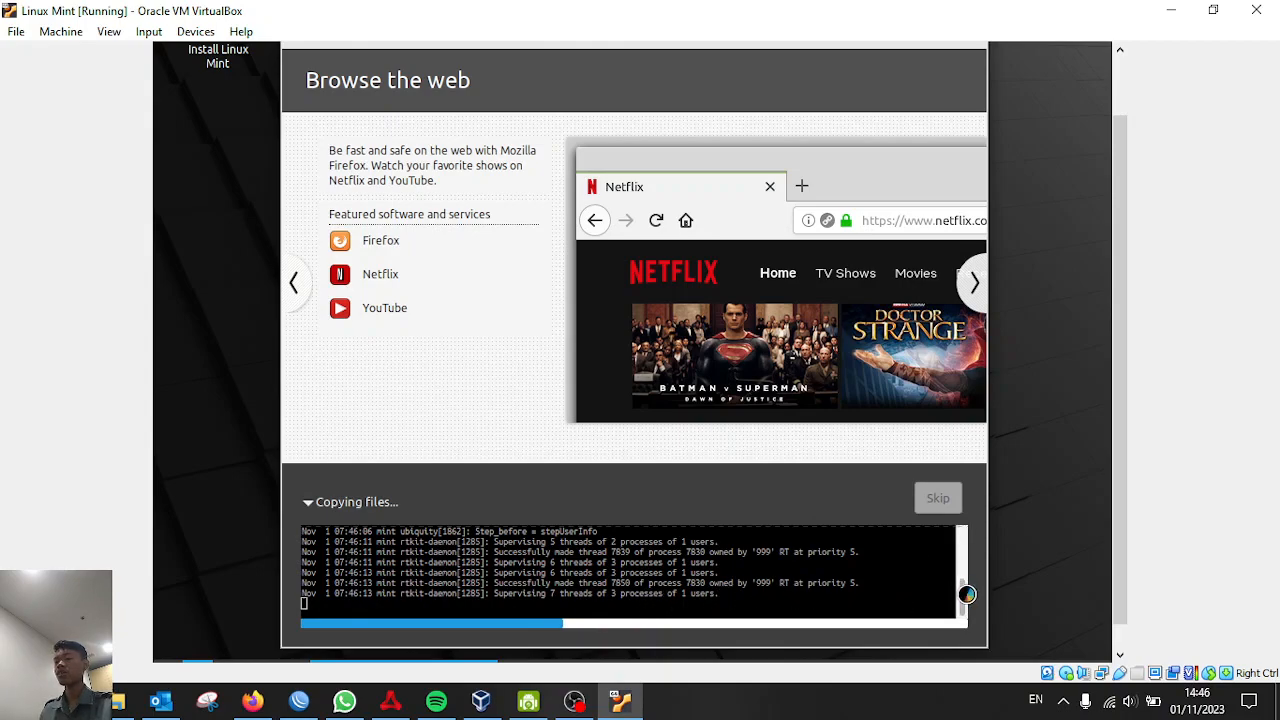
mouse_move(966, 597)
mouse_down()
mouse_move(968, 580)
mouse_move(969, 604)
mouse_up()
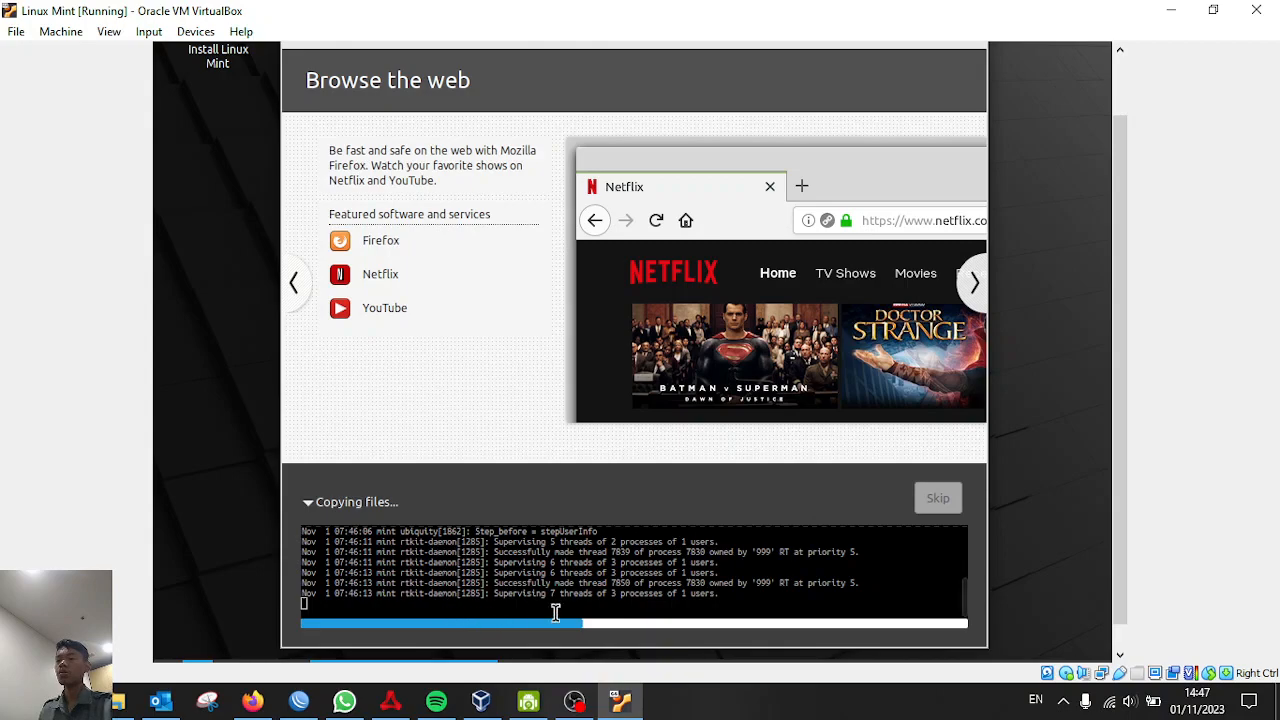
Flip the installer slideshow back and forth between Browse the web, Listen to music and Manage your photos
click(575, 700)
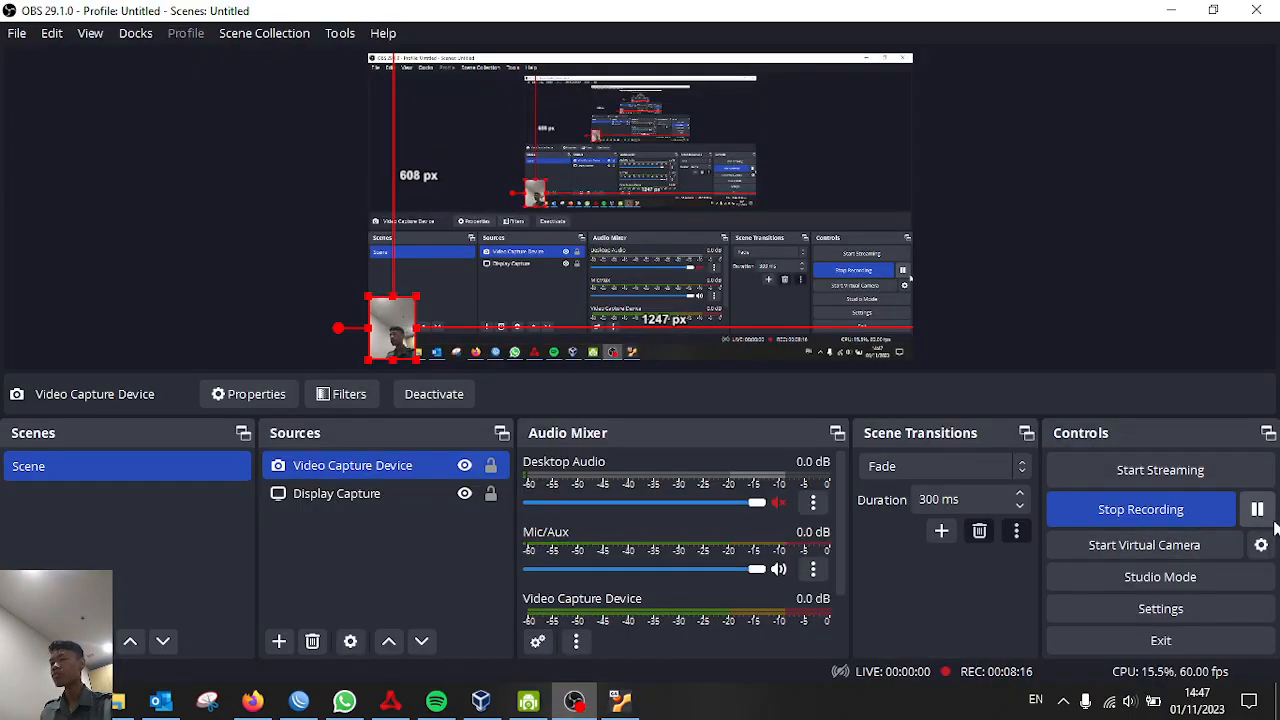
click(620, 700)
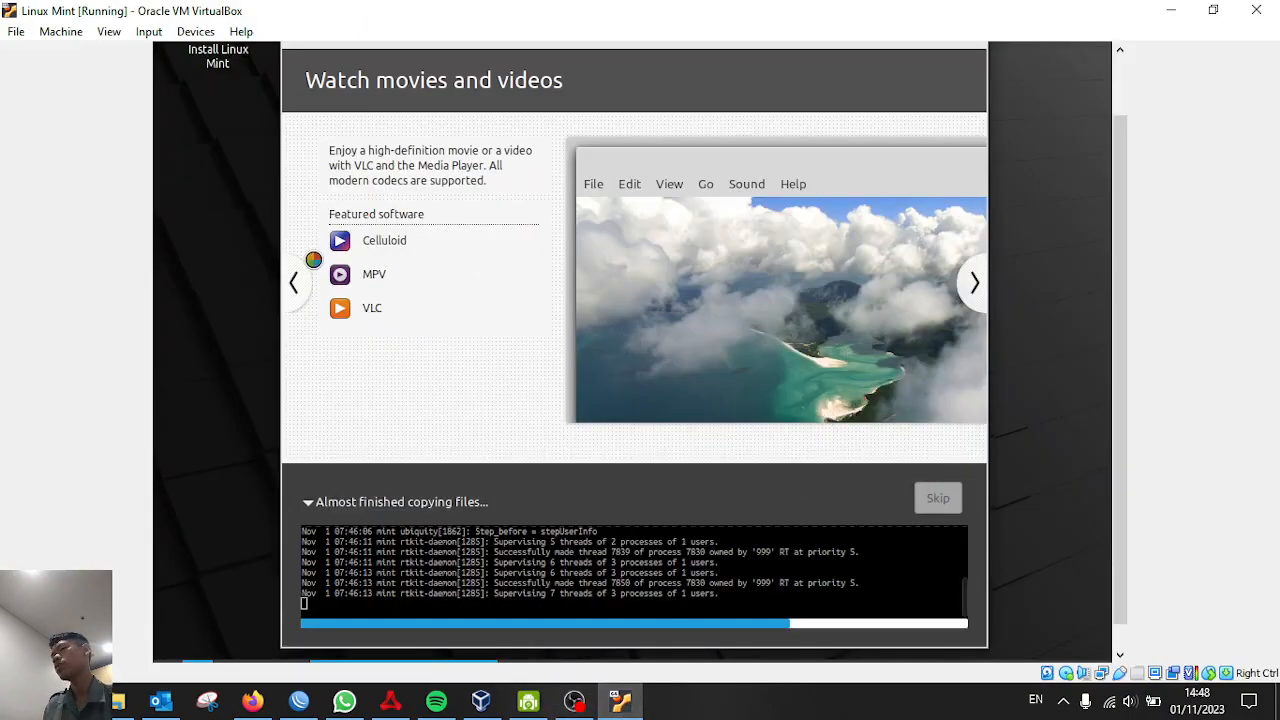
click(292, 284)
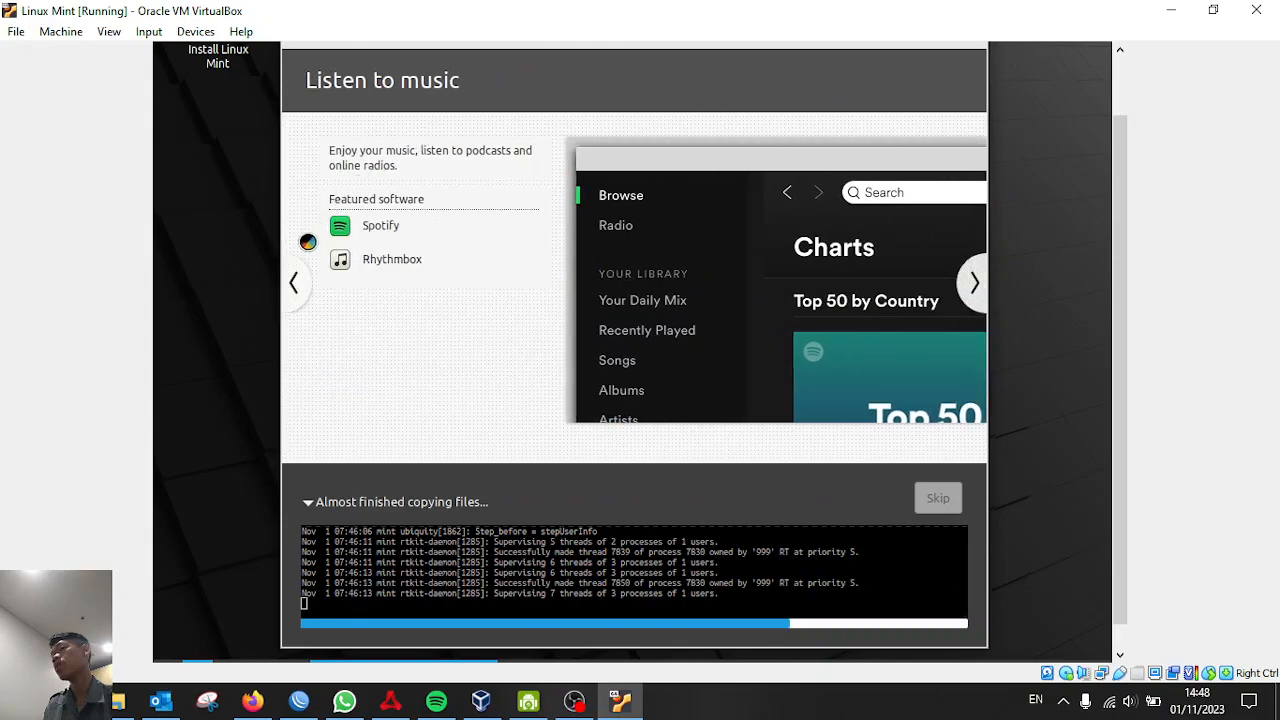
click(294, 284)
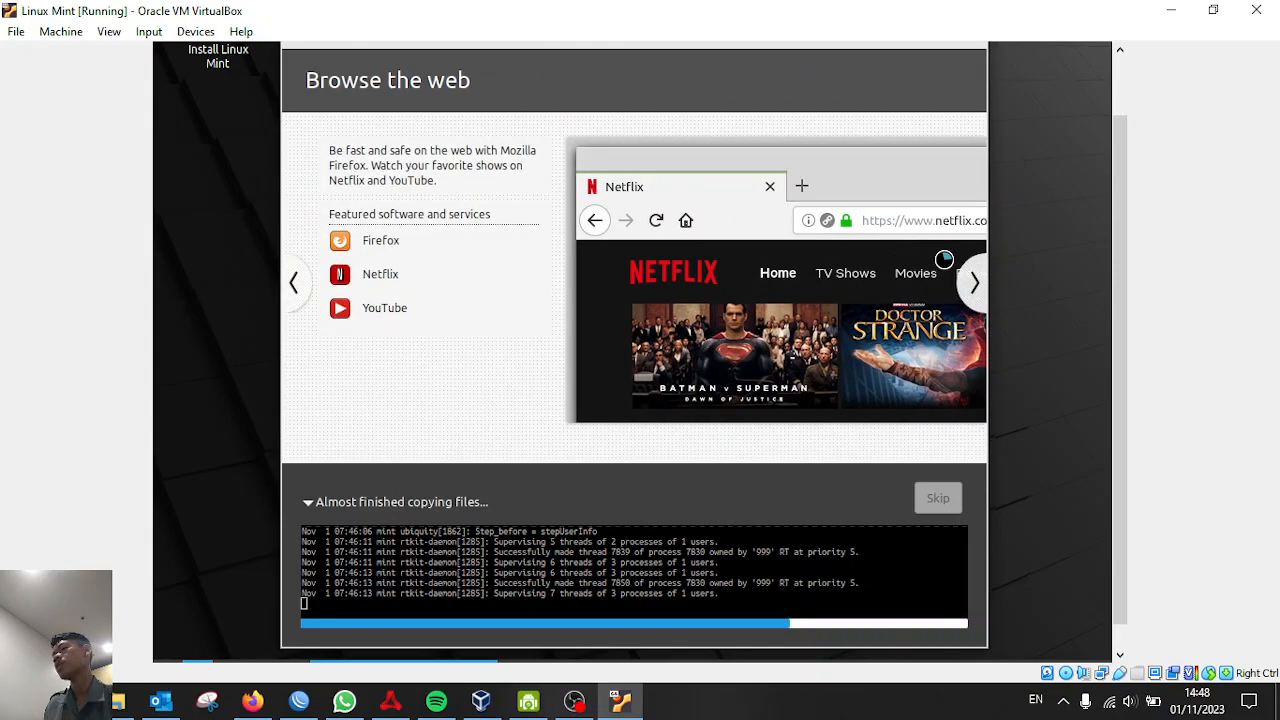
click(970, 284)
click(969, 285)
click(969, 285)
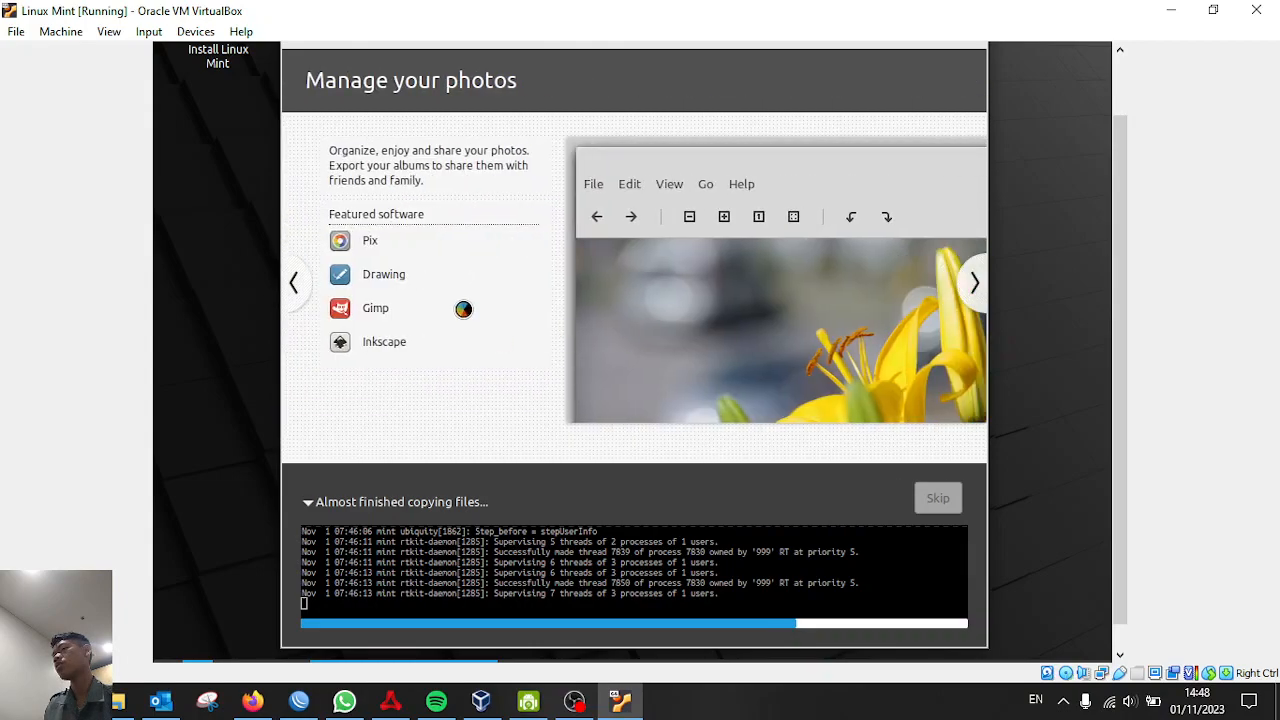
click(295, 287)
click(295, 287)
click(295, 287)
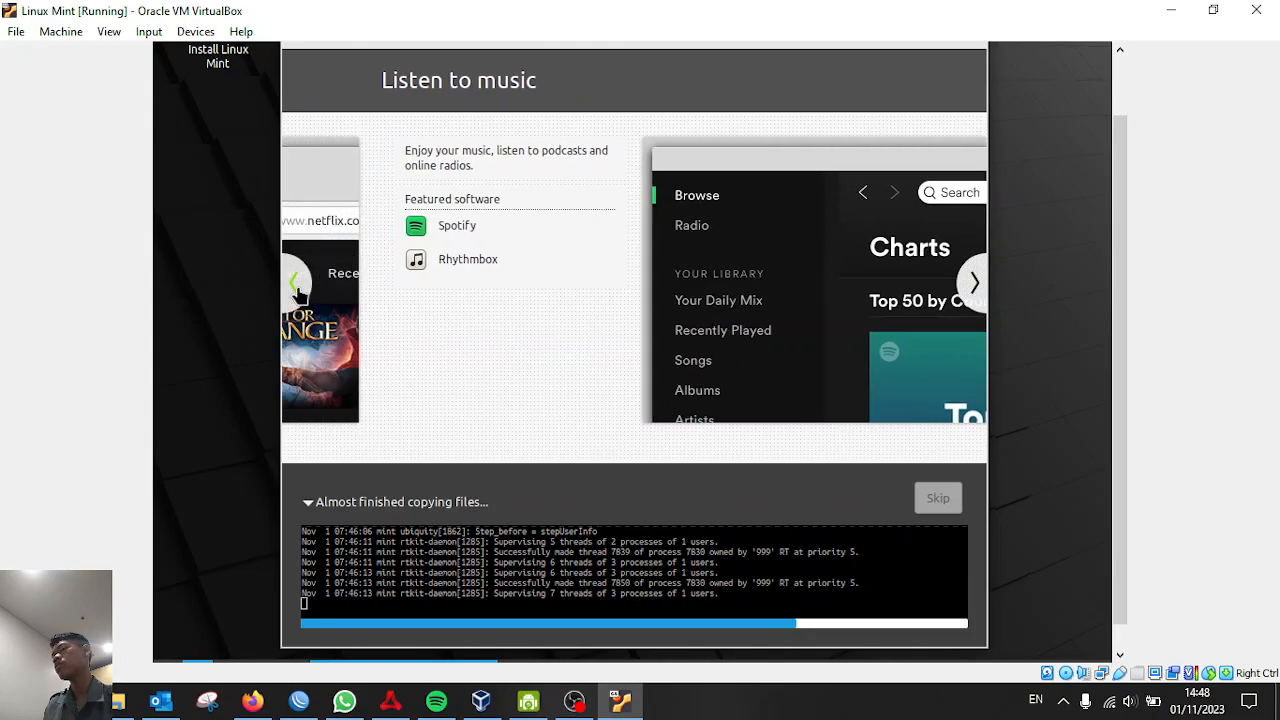
click(973, 285)
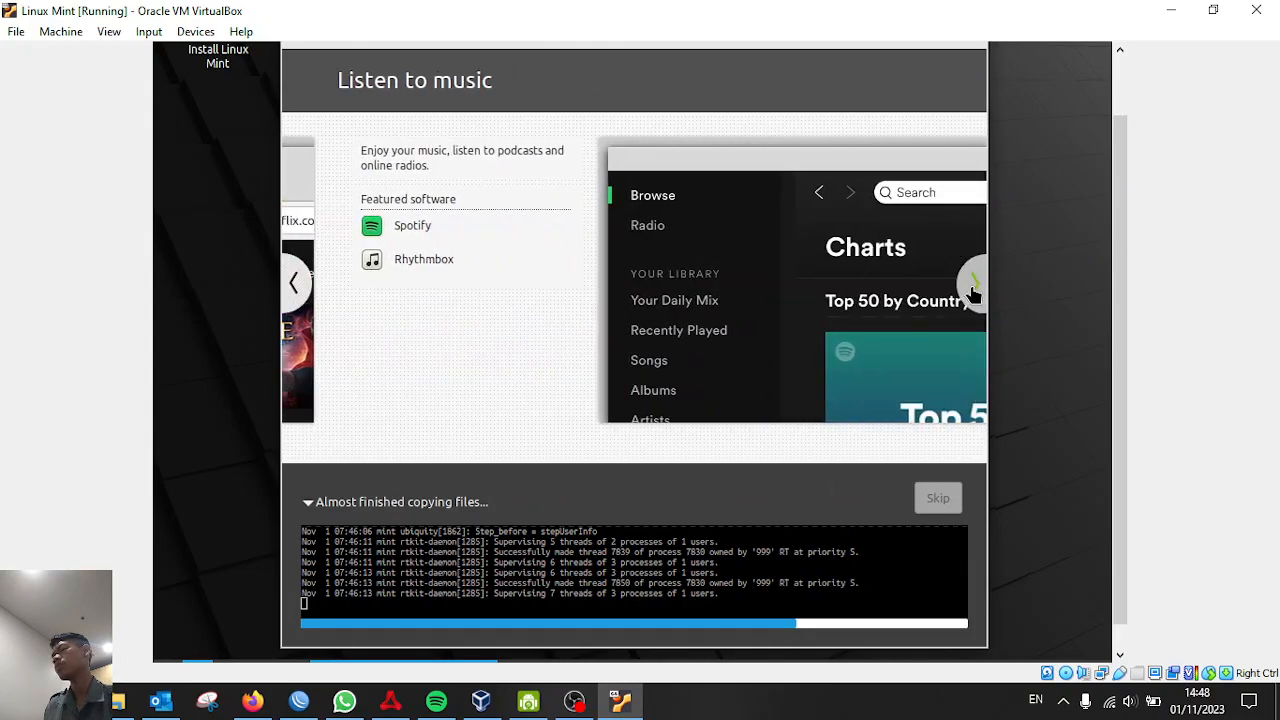
click(973, 285)
click(973, 285)
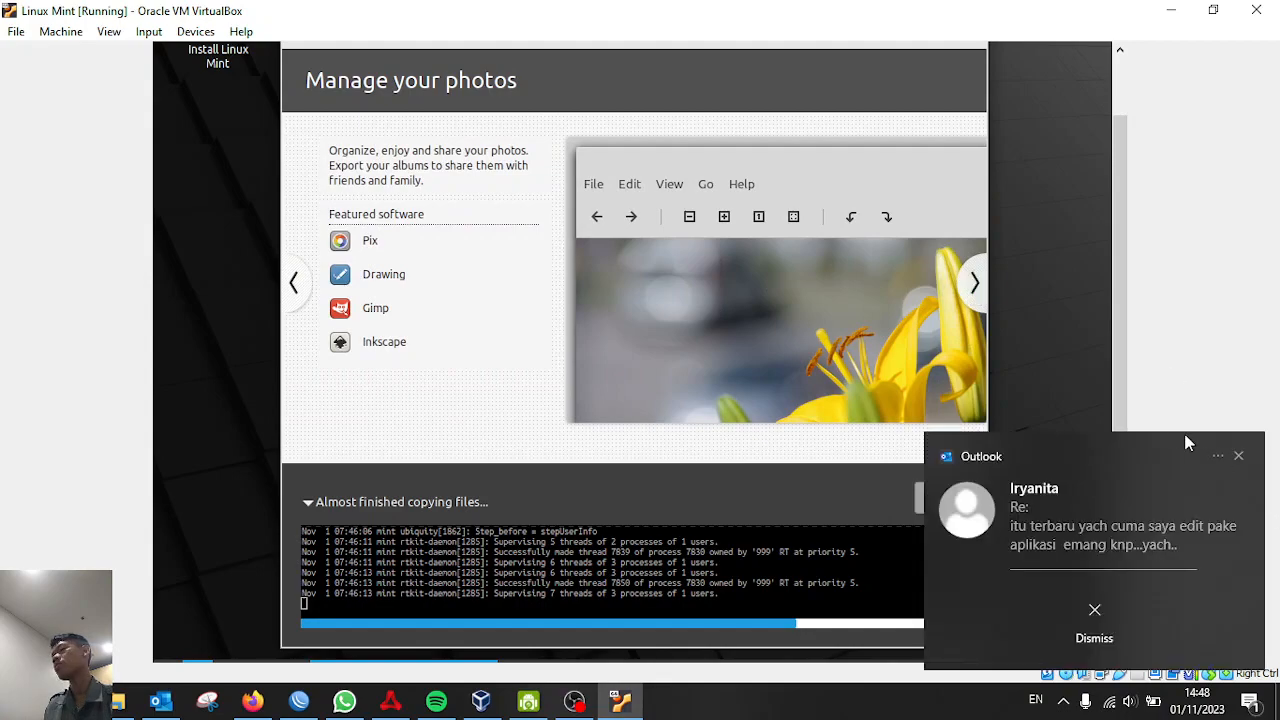
Dismiss the Windows notification and advance the slideshow through Stay connected and Be productive to Install software
click(1236, 458)
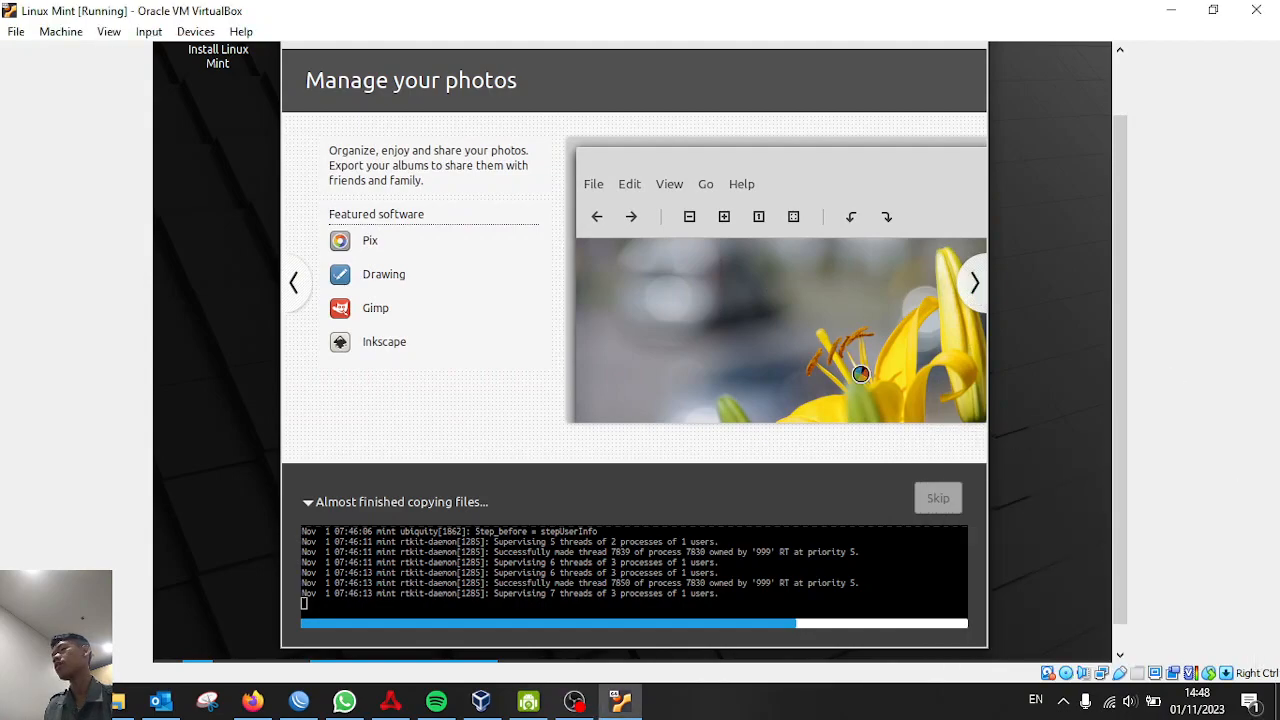
click(968, 299)
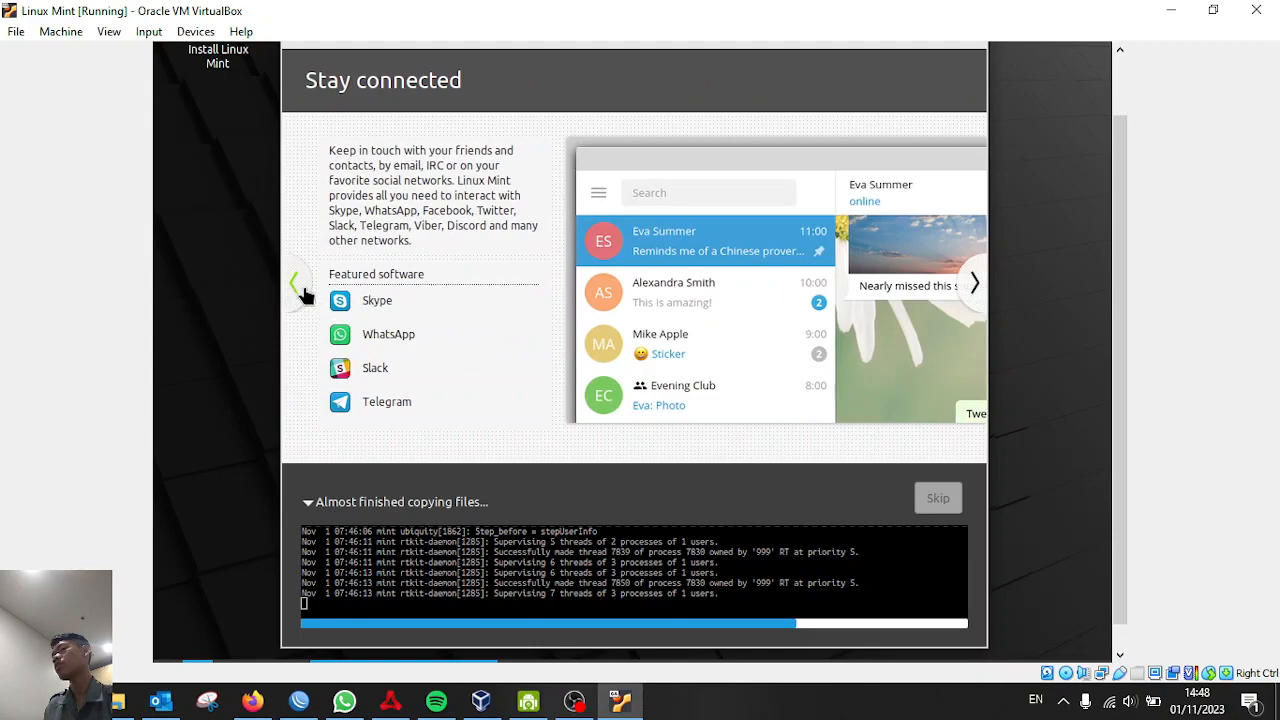
click(297, 285)
click(966, 290)
click(966, 290)
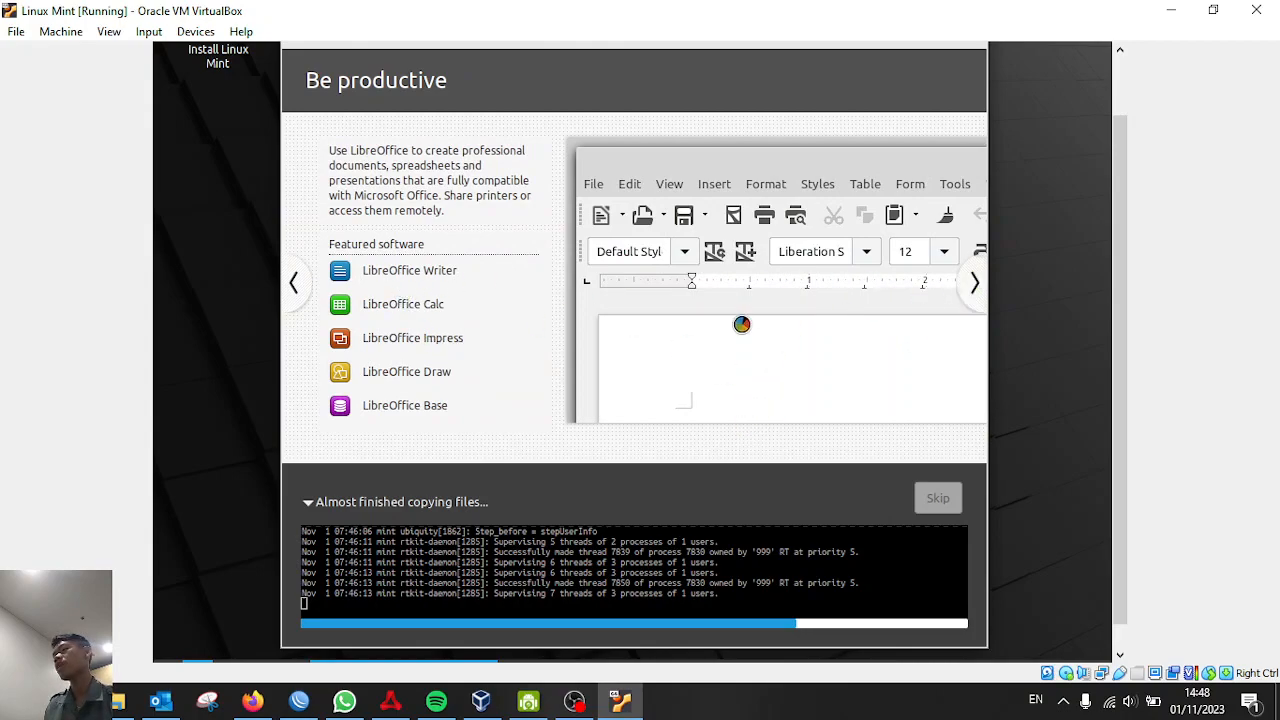
click(293, 284)
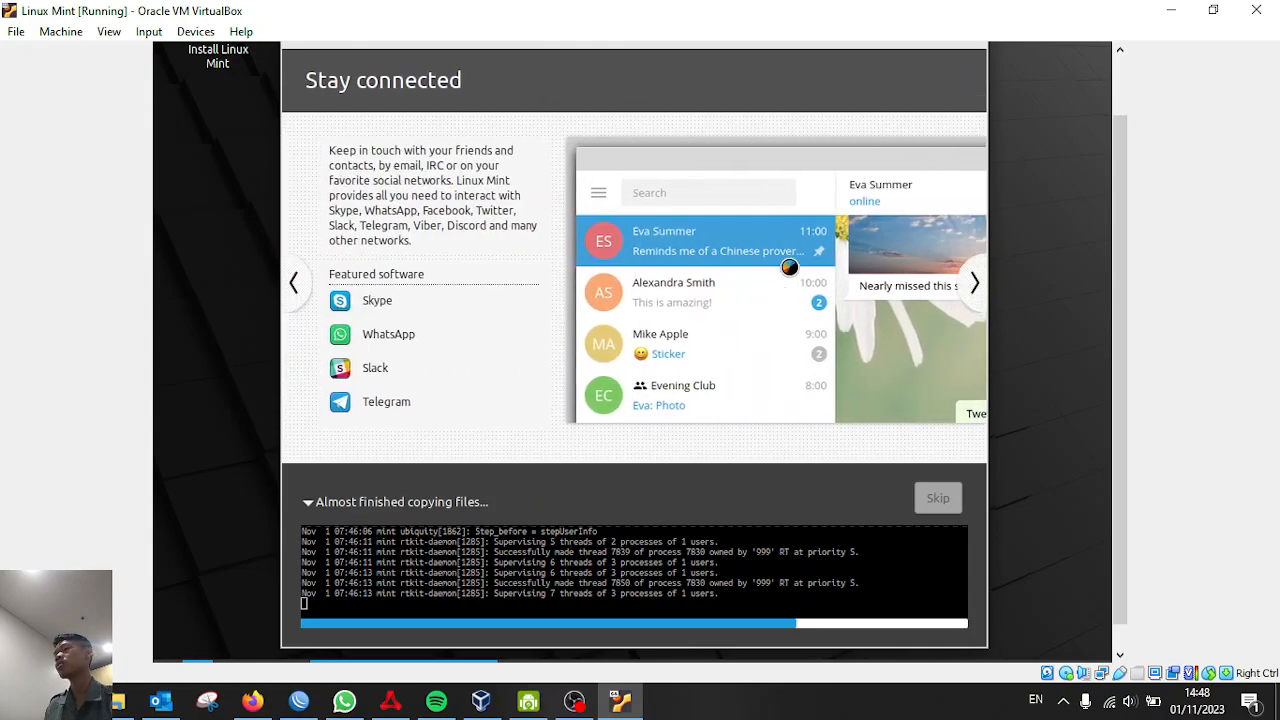
click(293, 284)
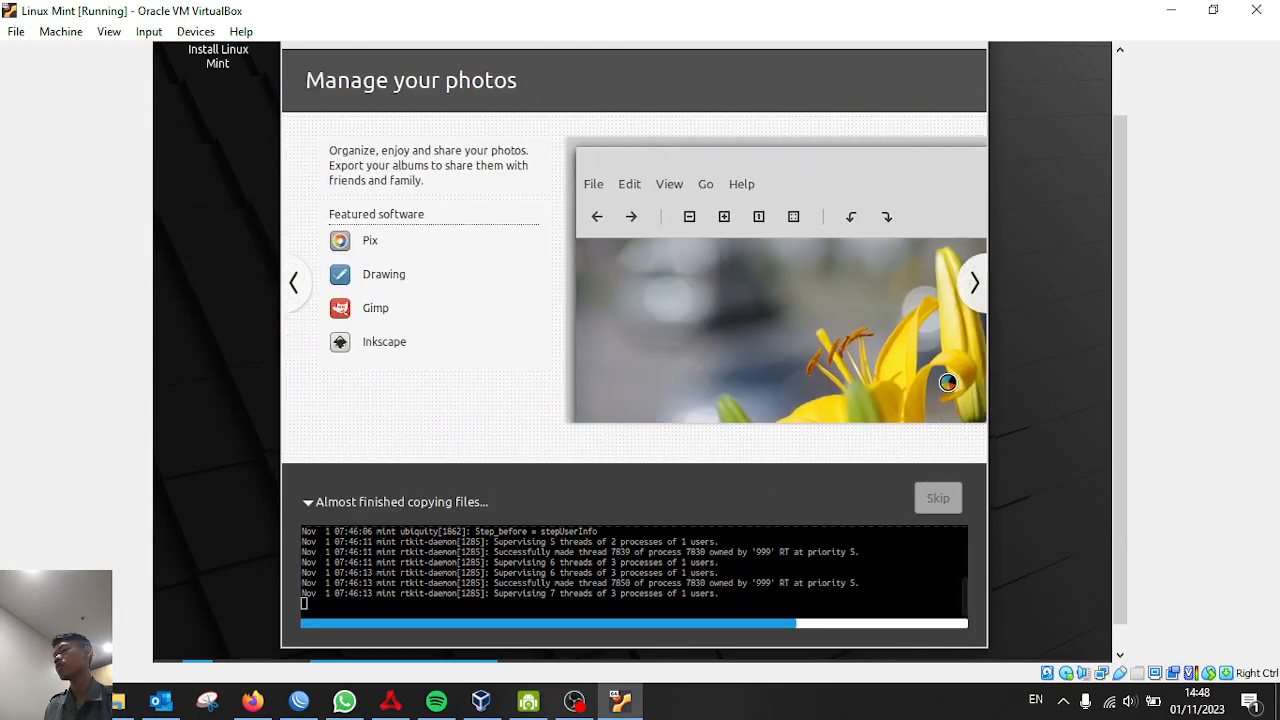
click(971, 282)
click(969, 290)
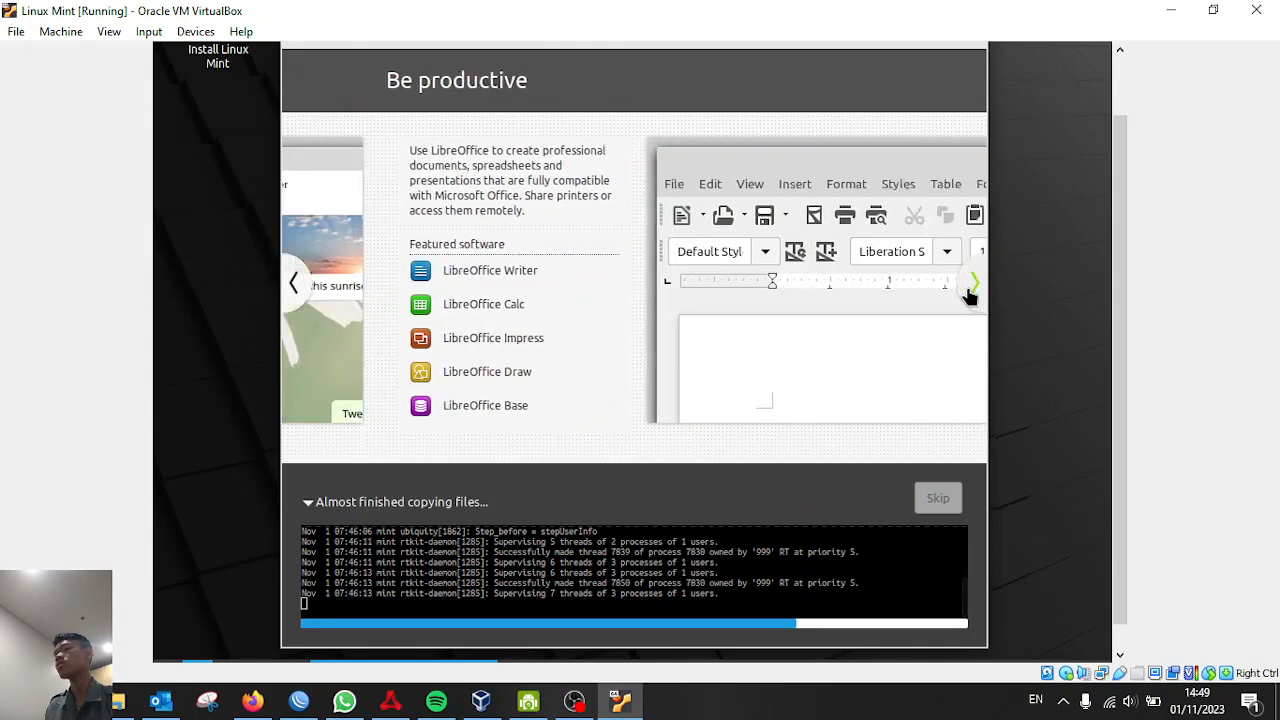
click(971, 284)
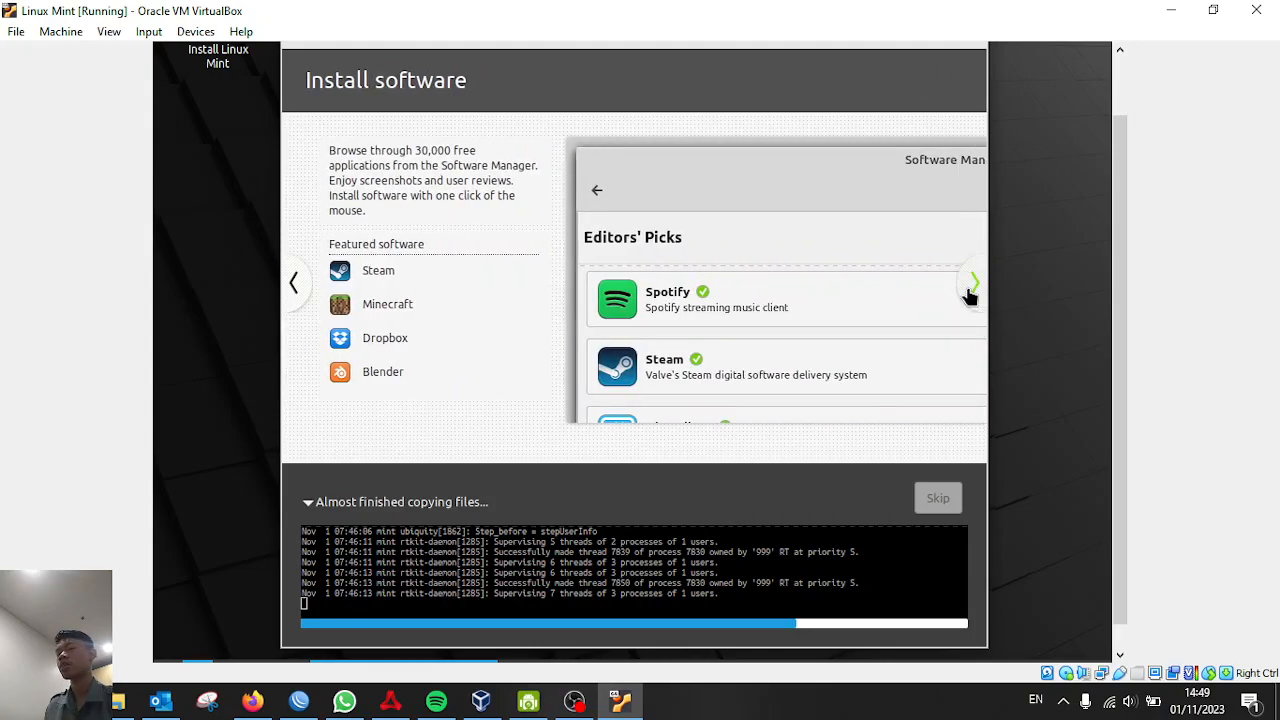
Pause the OBS screen recording and return to the virtual machine window
click(577, 701)
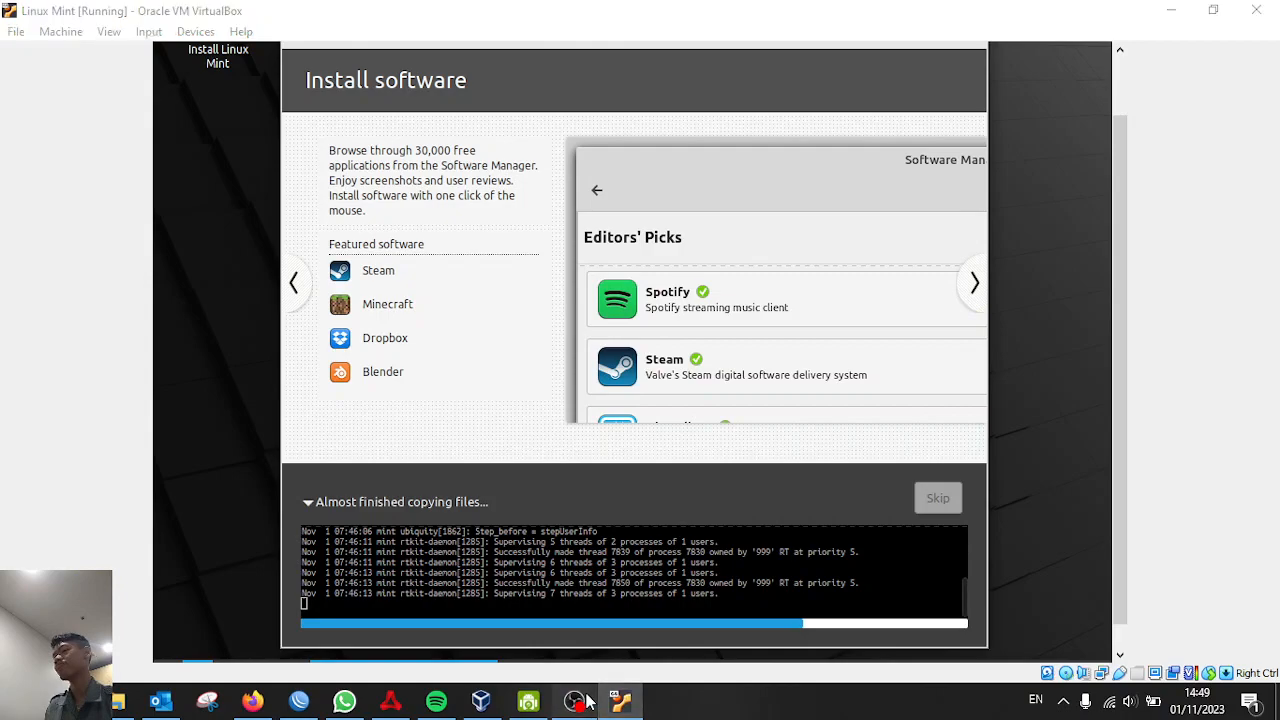
click(1257, 509)
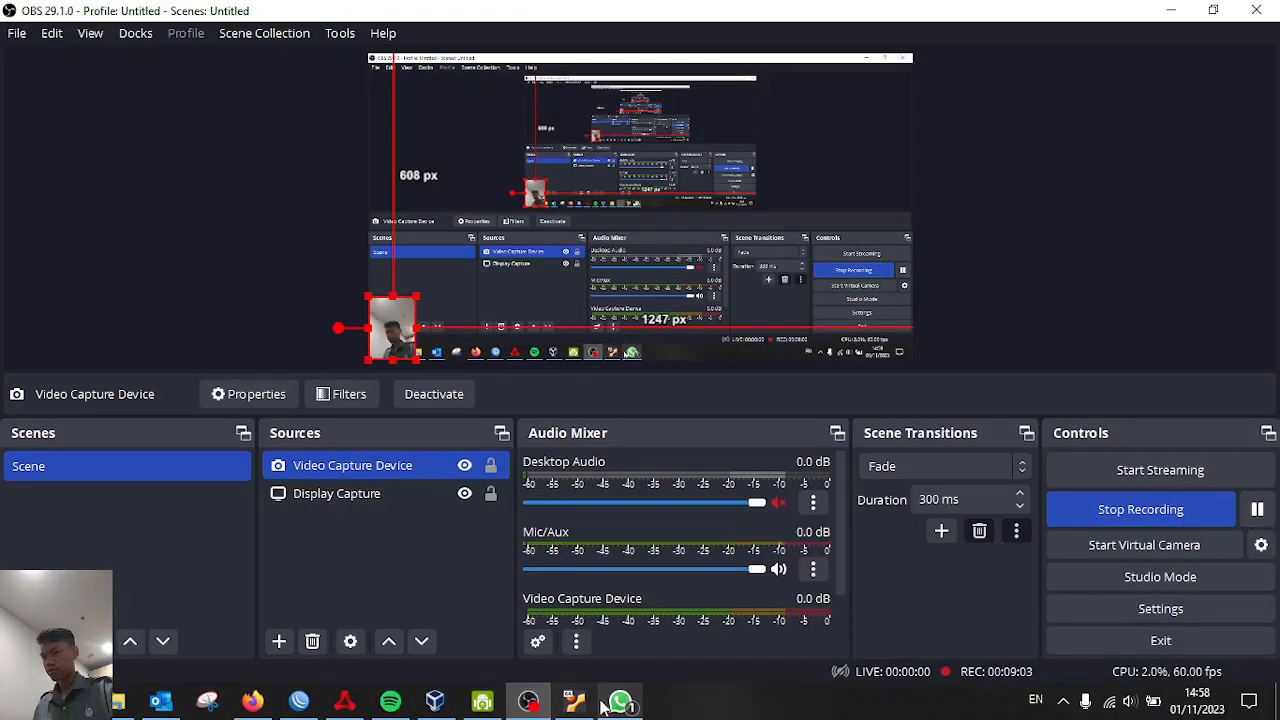
click(575, 703)
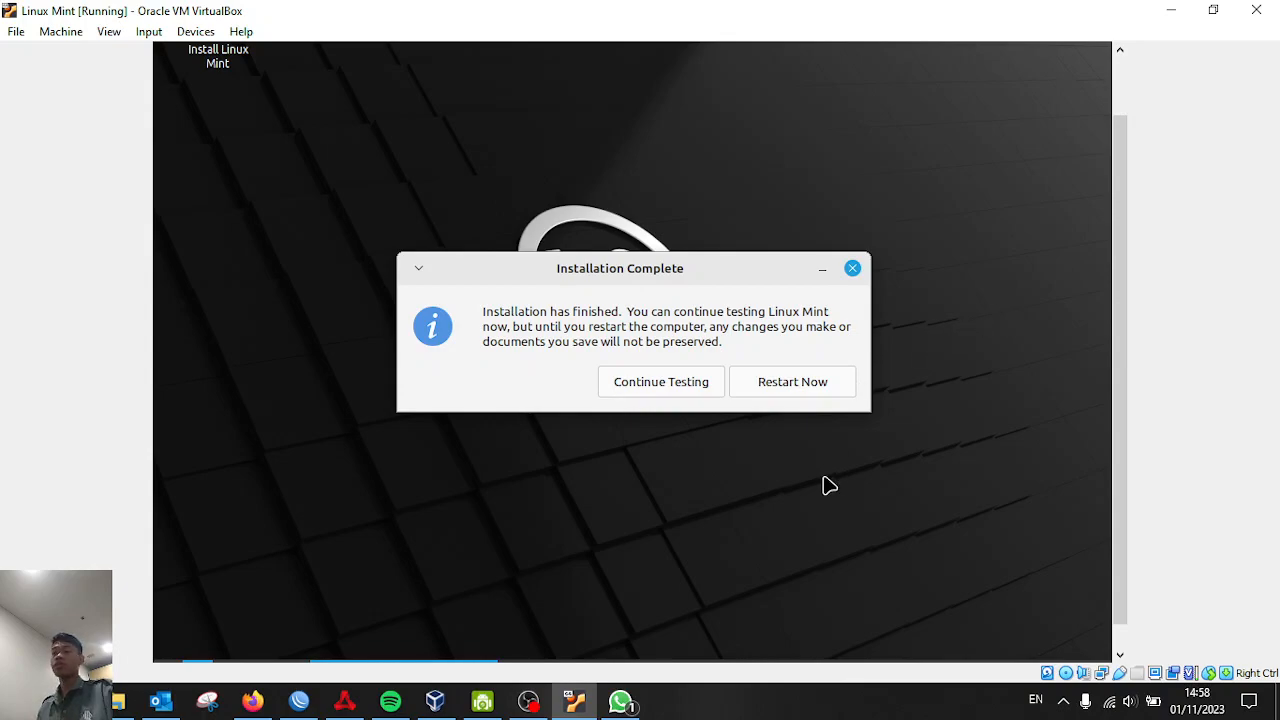
Choose Restart Now to reboot the newly installed Linux Mint guest
click(845, 389)
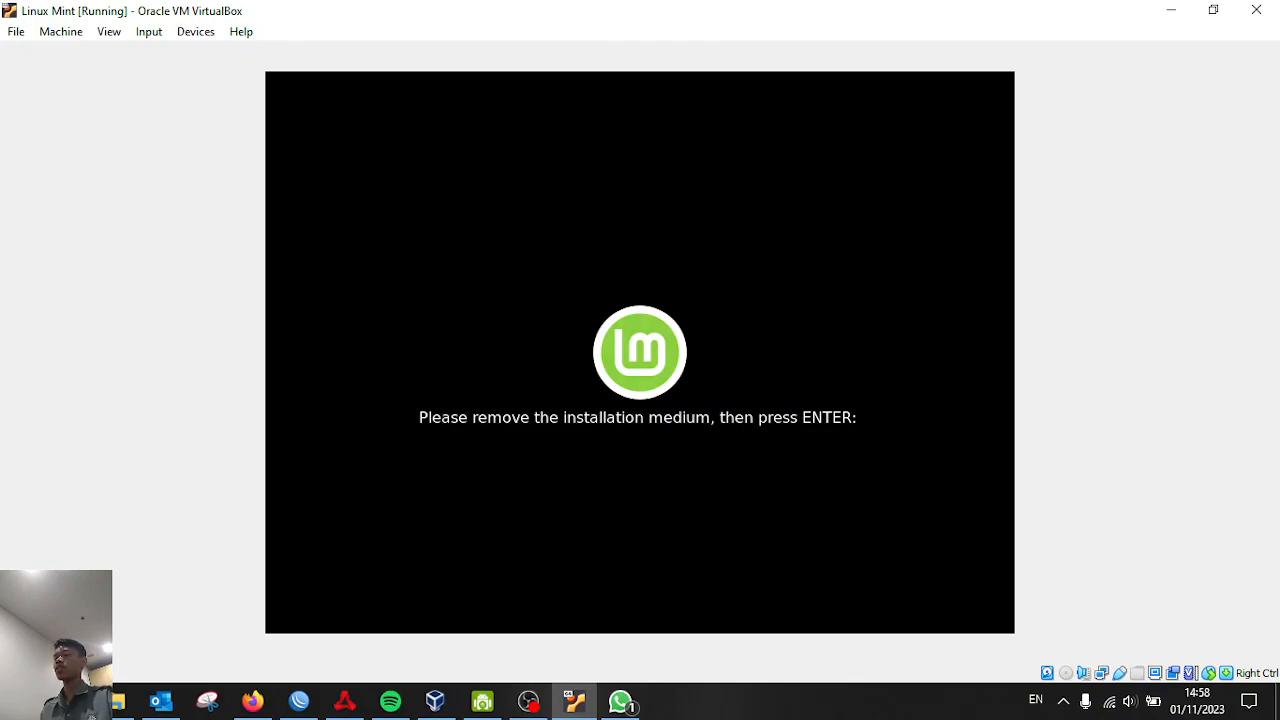
Confirm the installation medium is removed, then check Devices > Optical Drives without changing anything
key(Return)
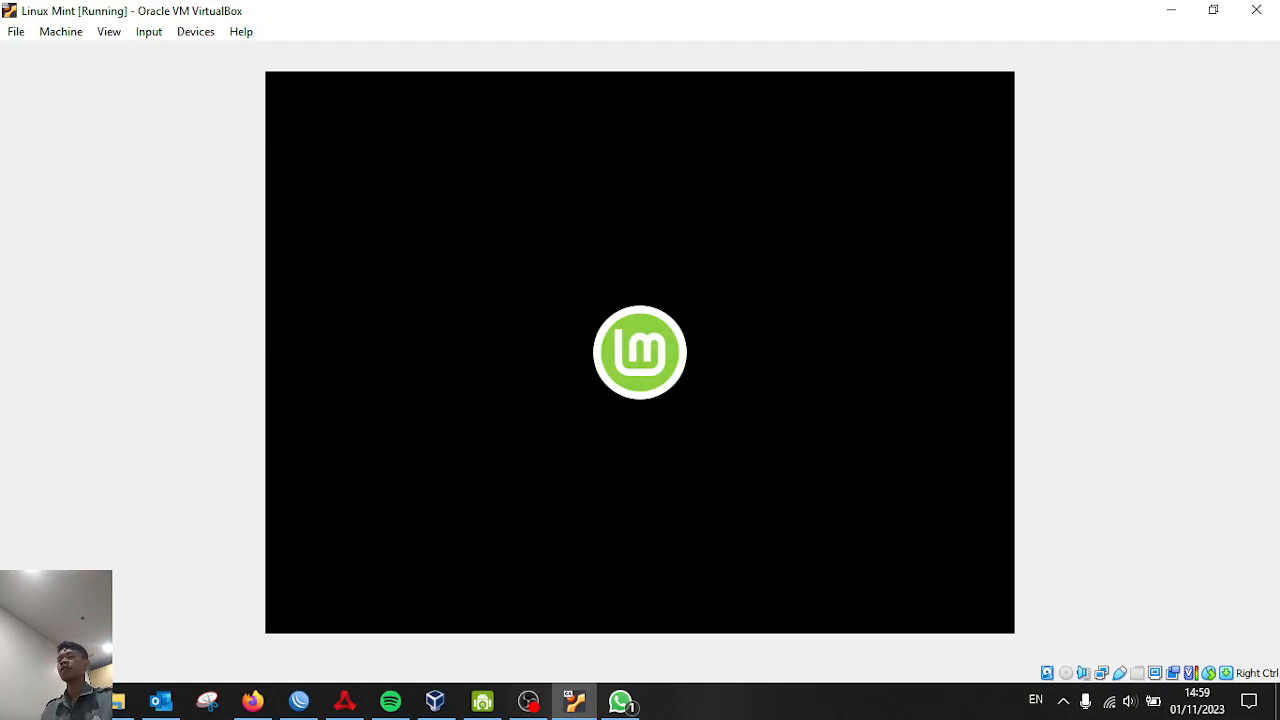
click(205, 35)
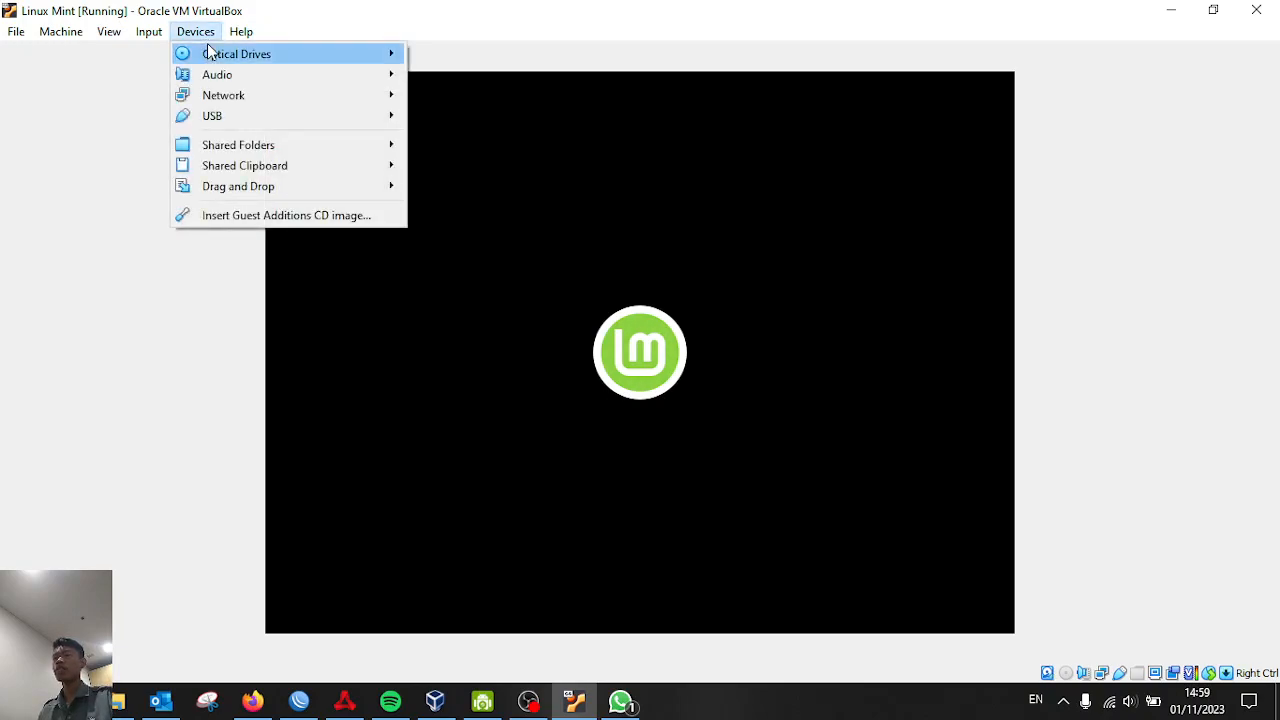
mouse_move(209, 53)
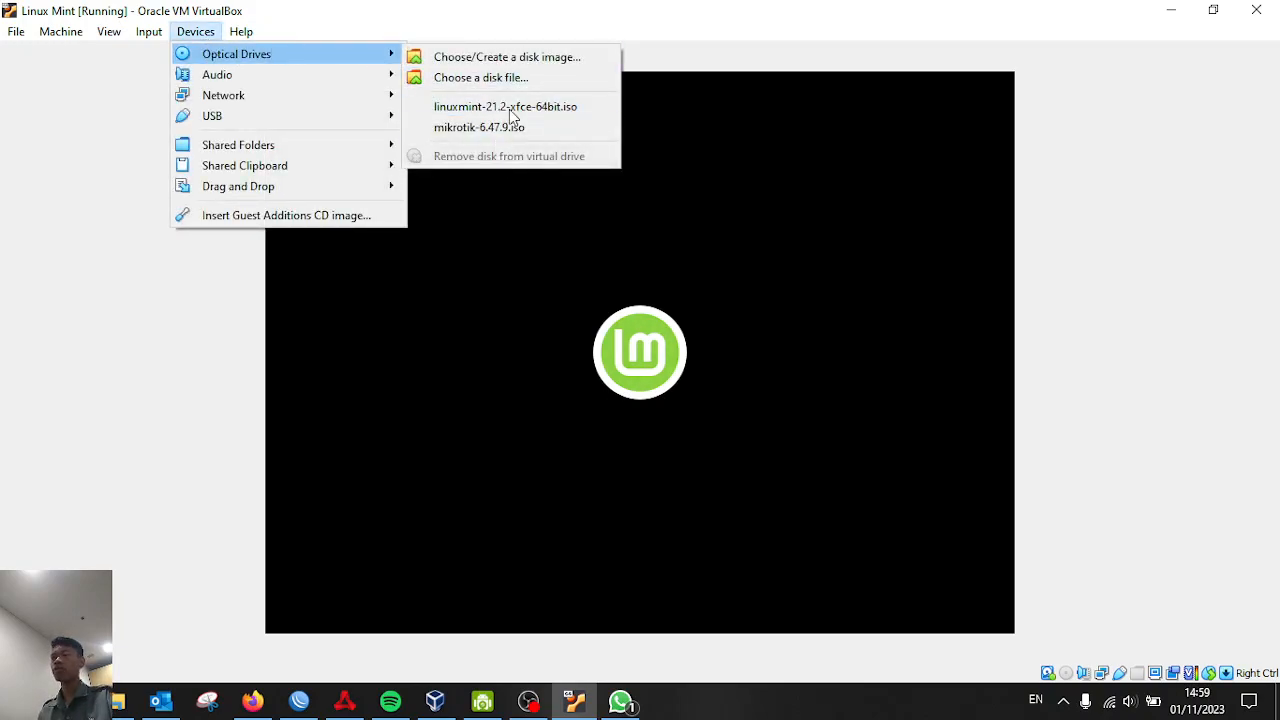
click(554, 6)
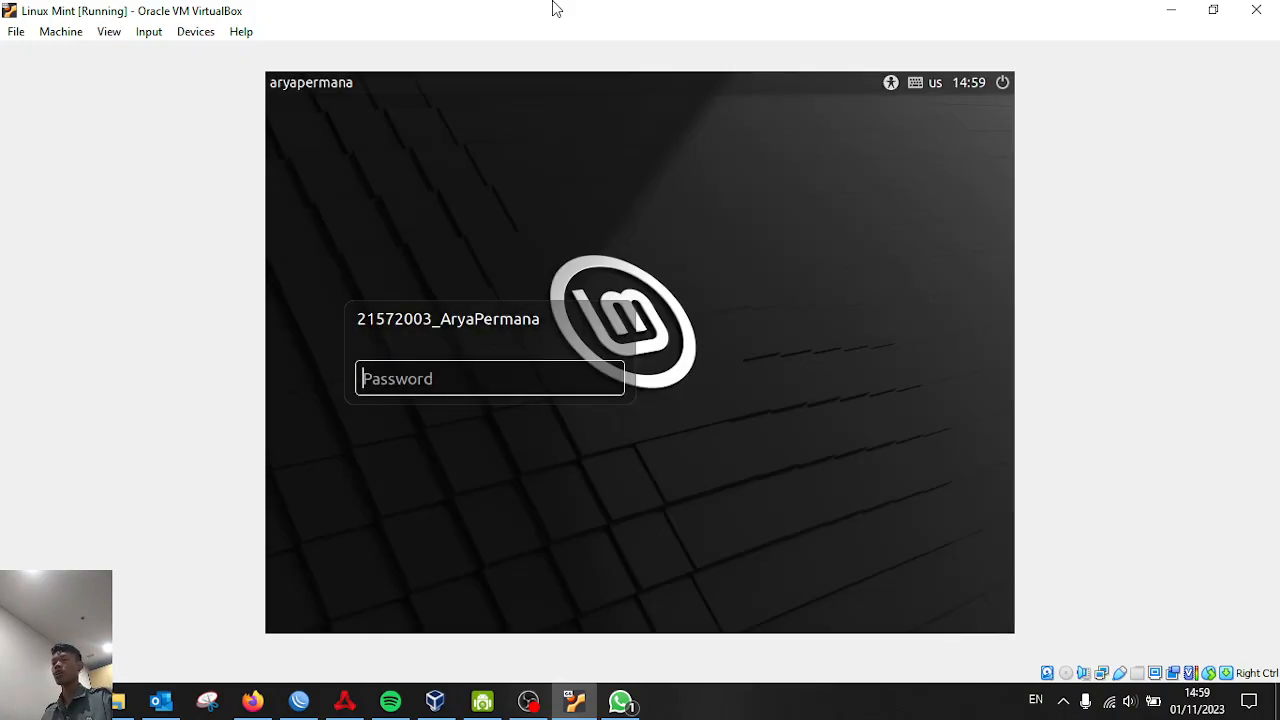
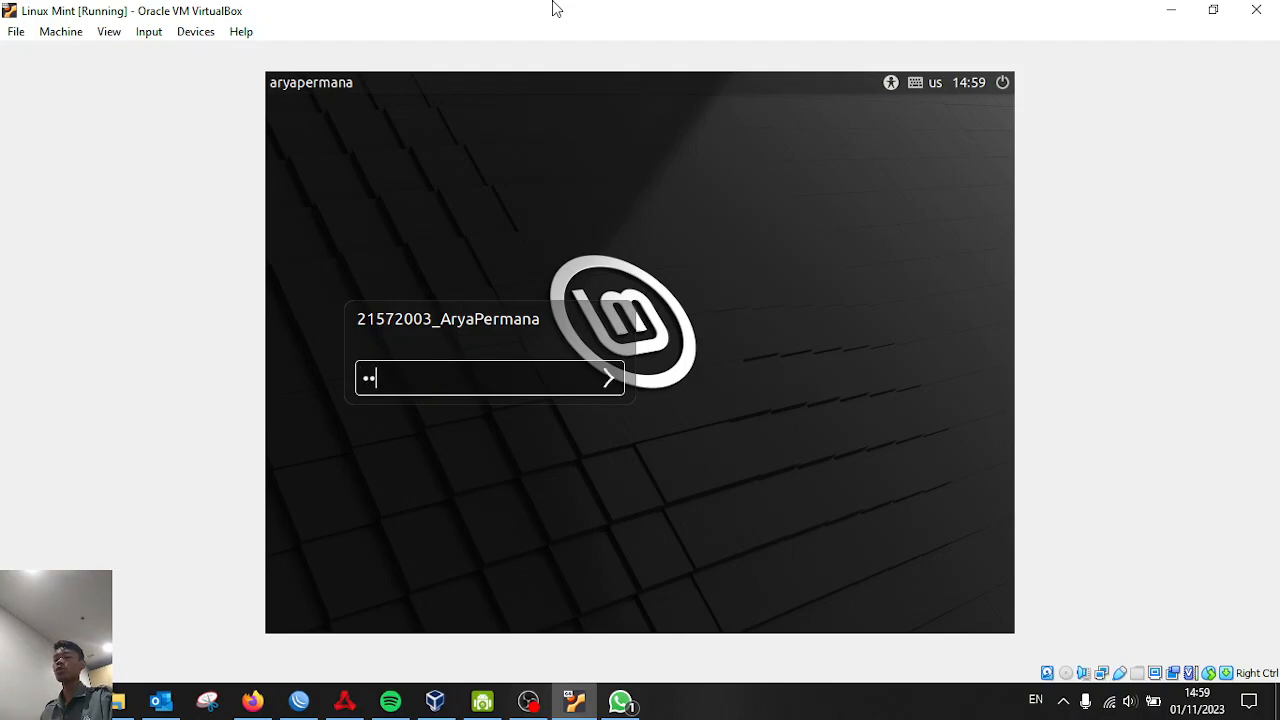
Log in with the account password, retyping it after the first attempt is rejected
key(Return)
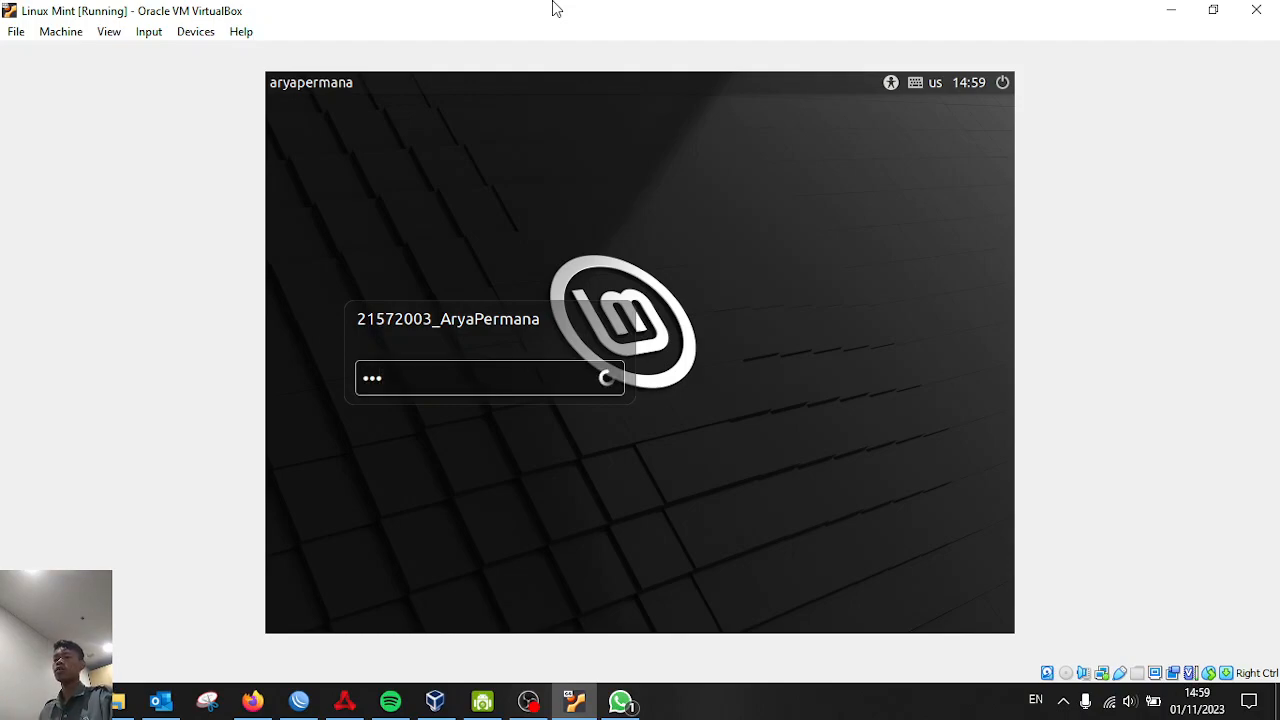
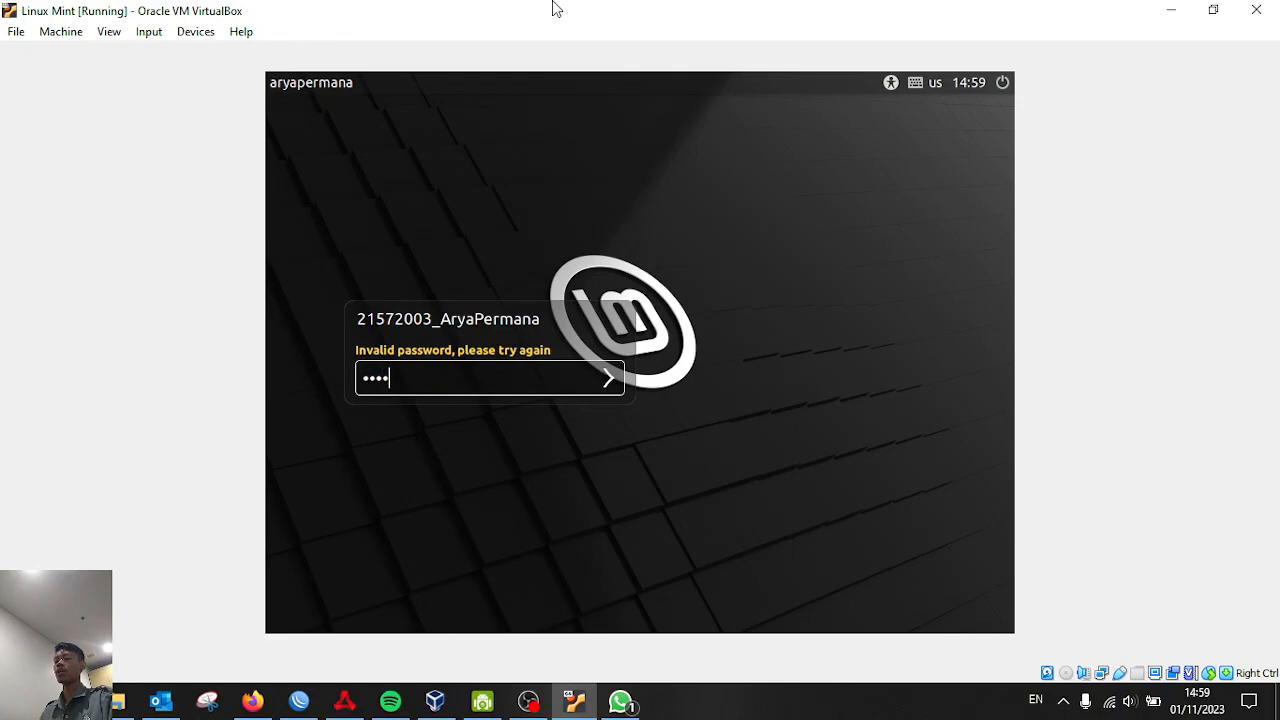
key(Return)
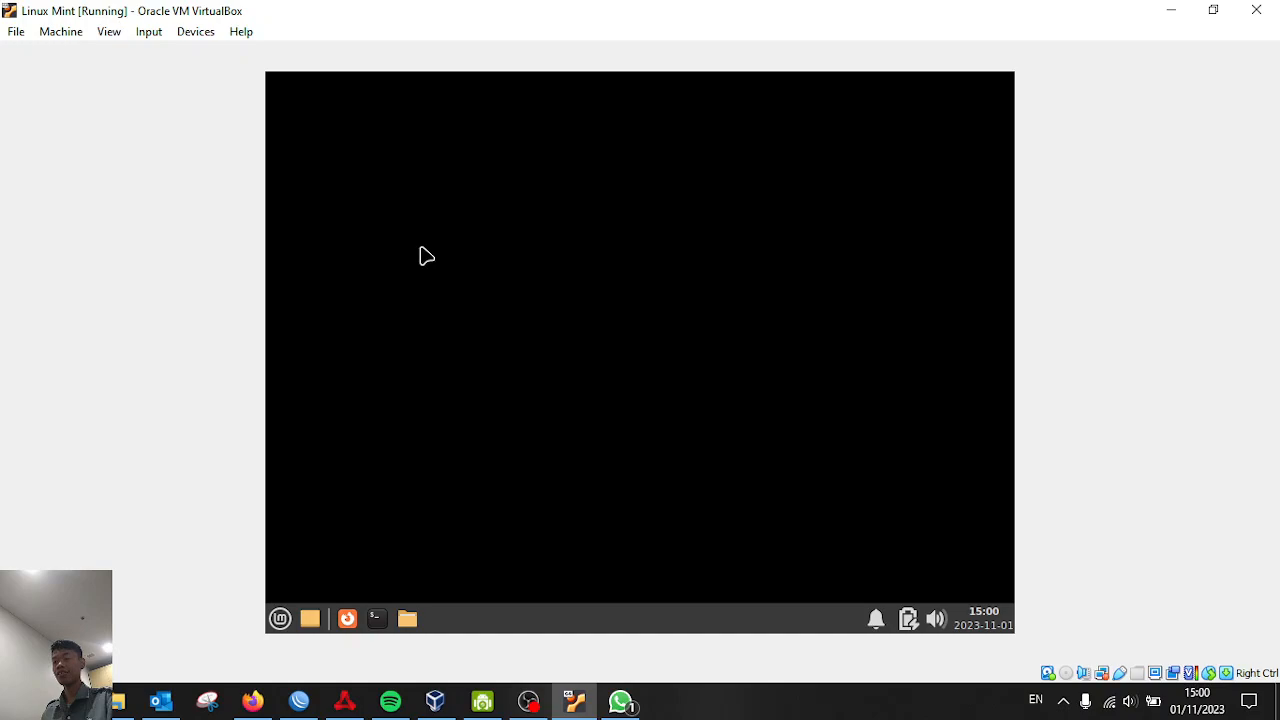
Dismiss the connection notice, open Thunar on the root File System, and close the Welcome window
click(892, 182)
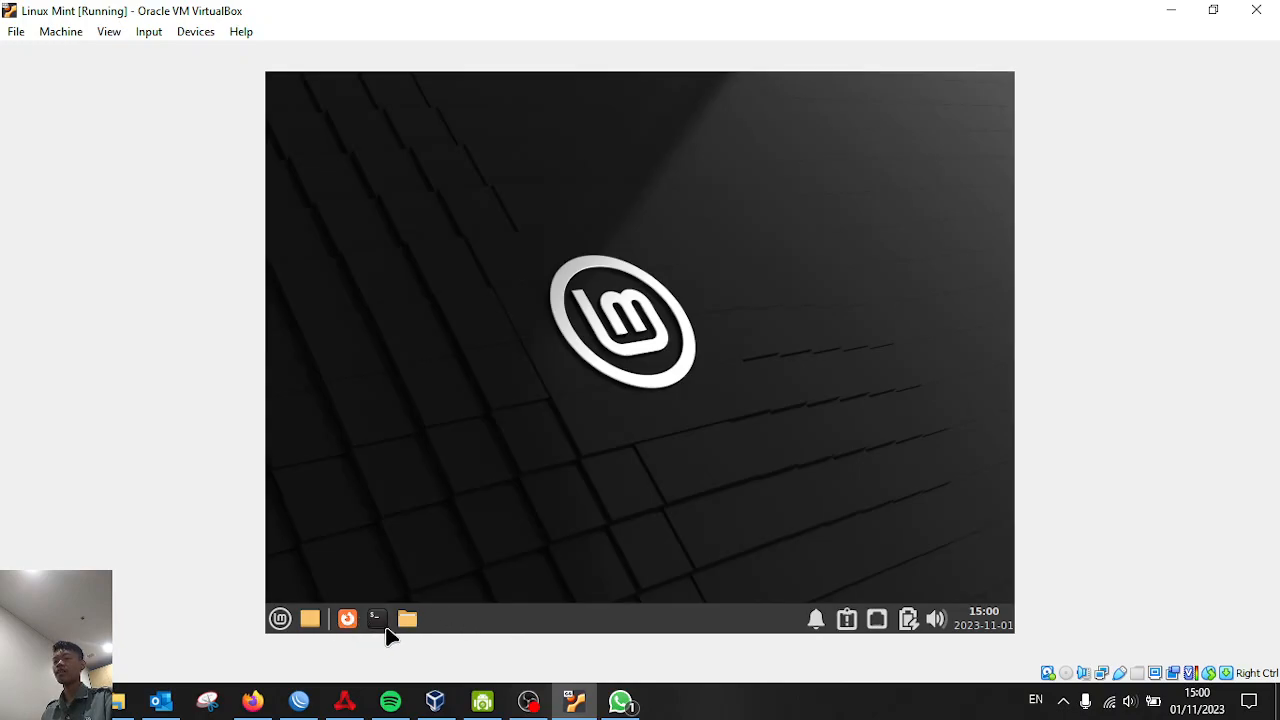
click(418, 626)
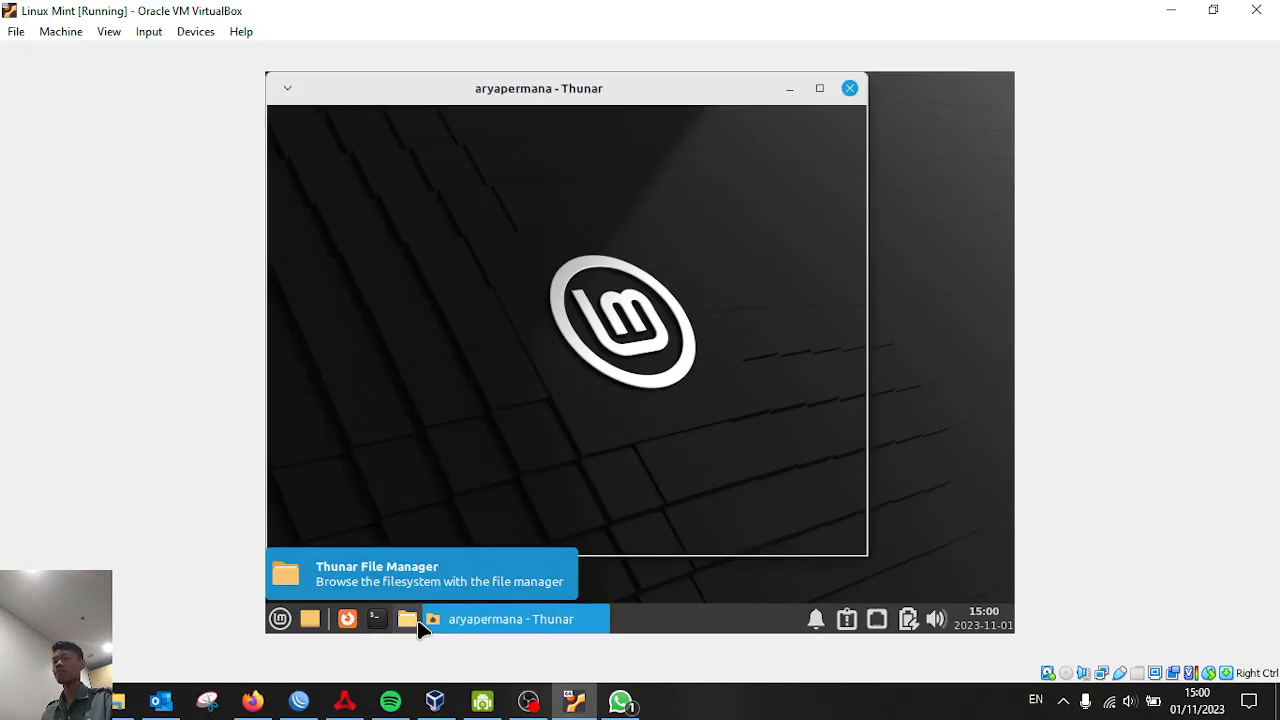
click(366, 440)
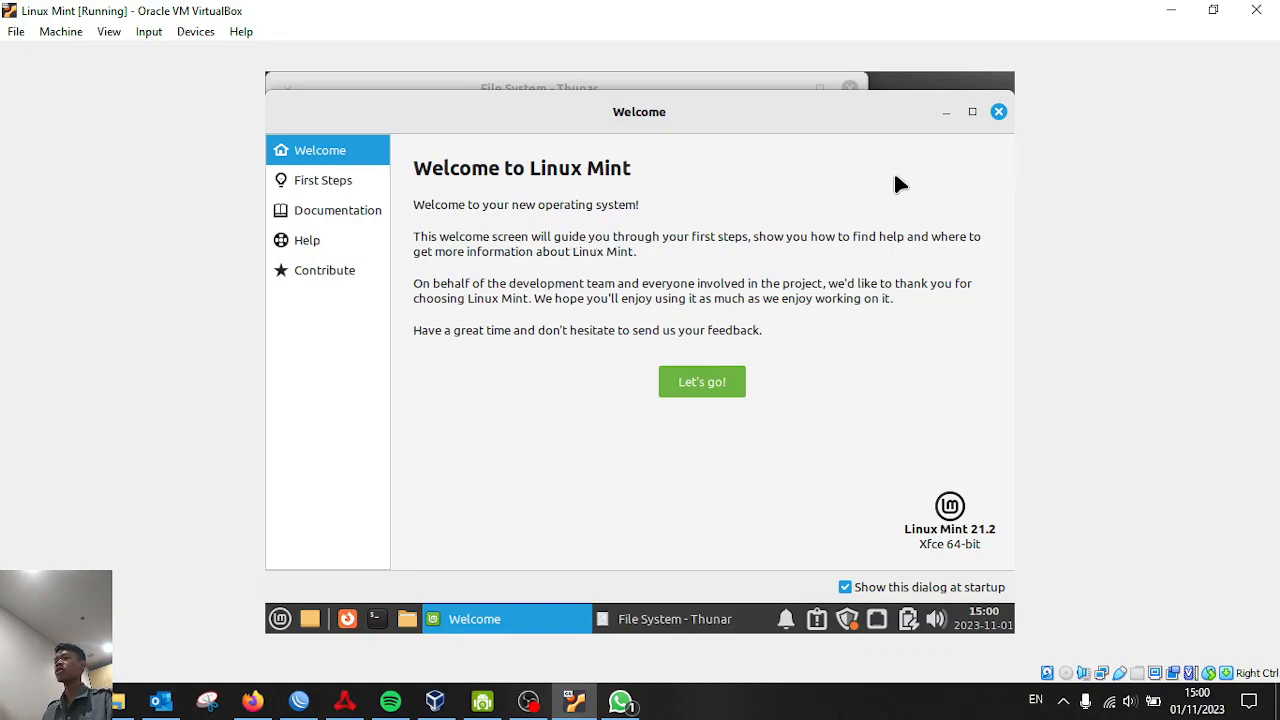
click(998, 111)
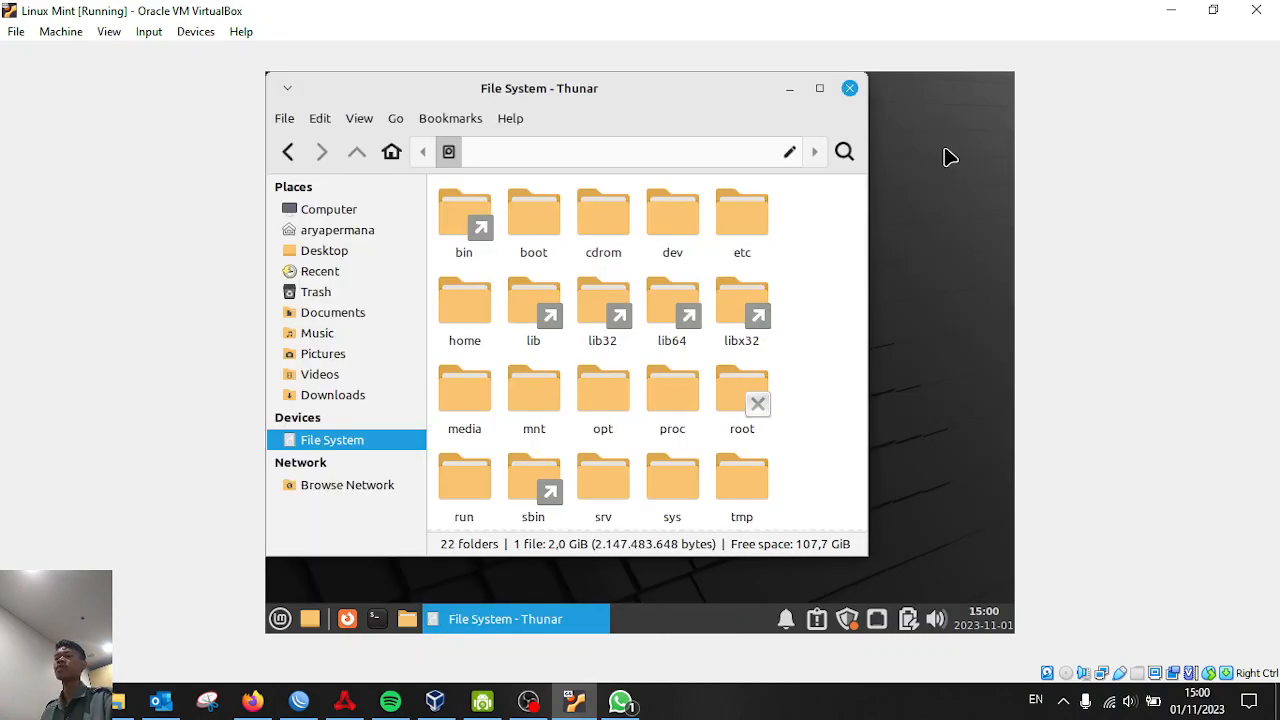
Browse the home folder and root File System in Thunar, then close the file manager
click(350, 232)
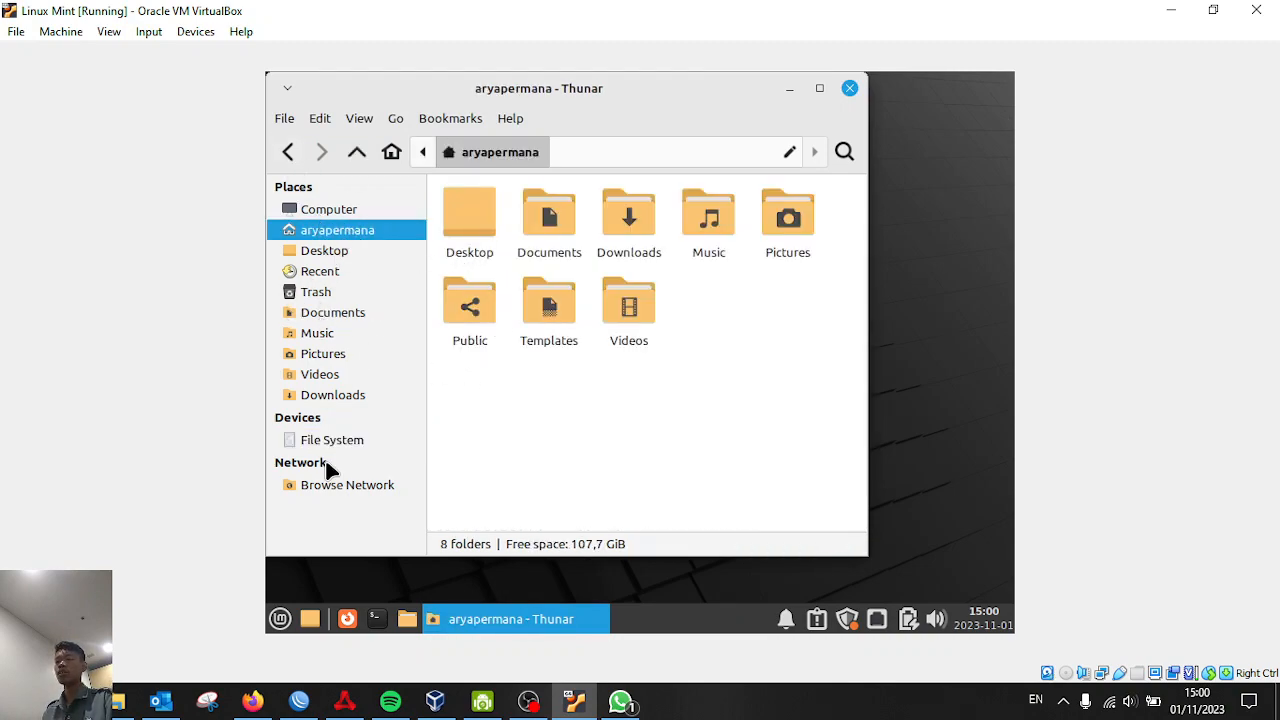
click(347, 440)
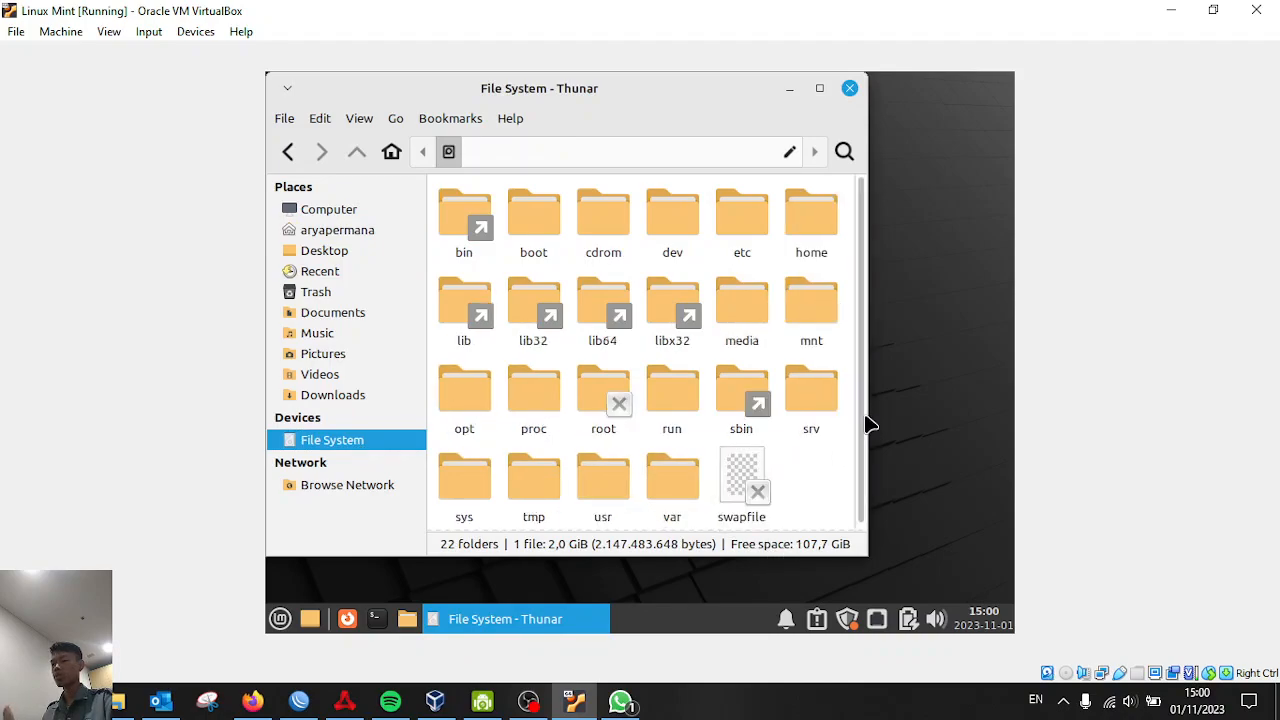
drag(866, 450, 862, 471)
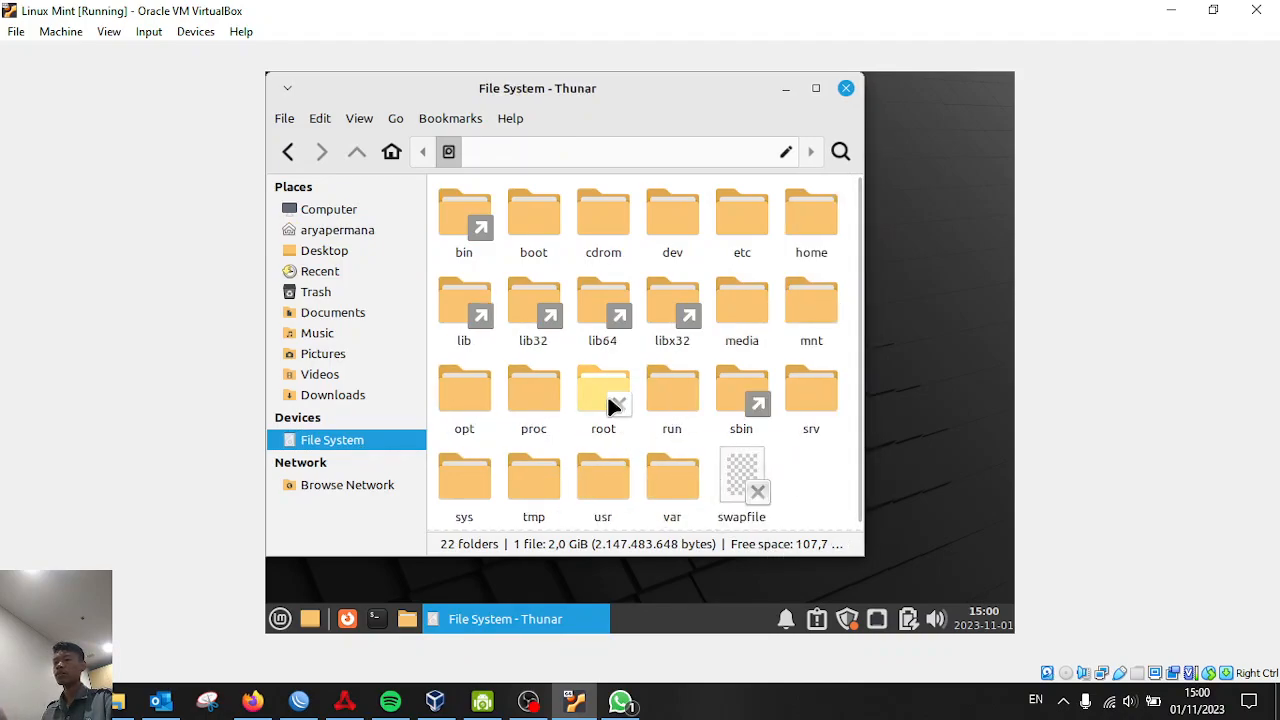
click(849, 89)
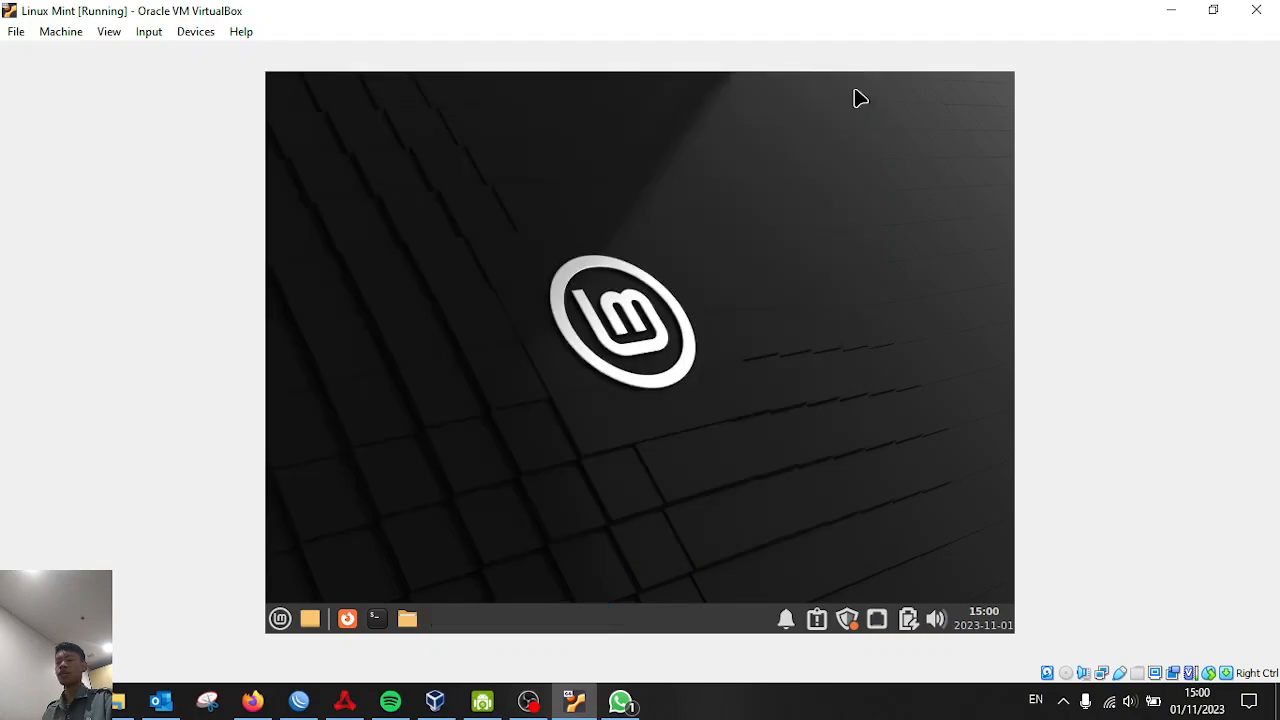